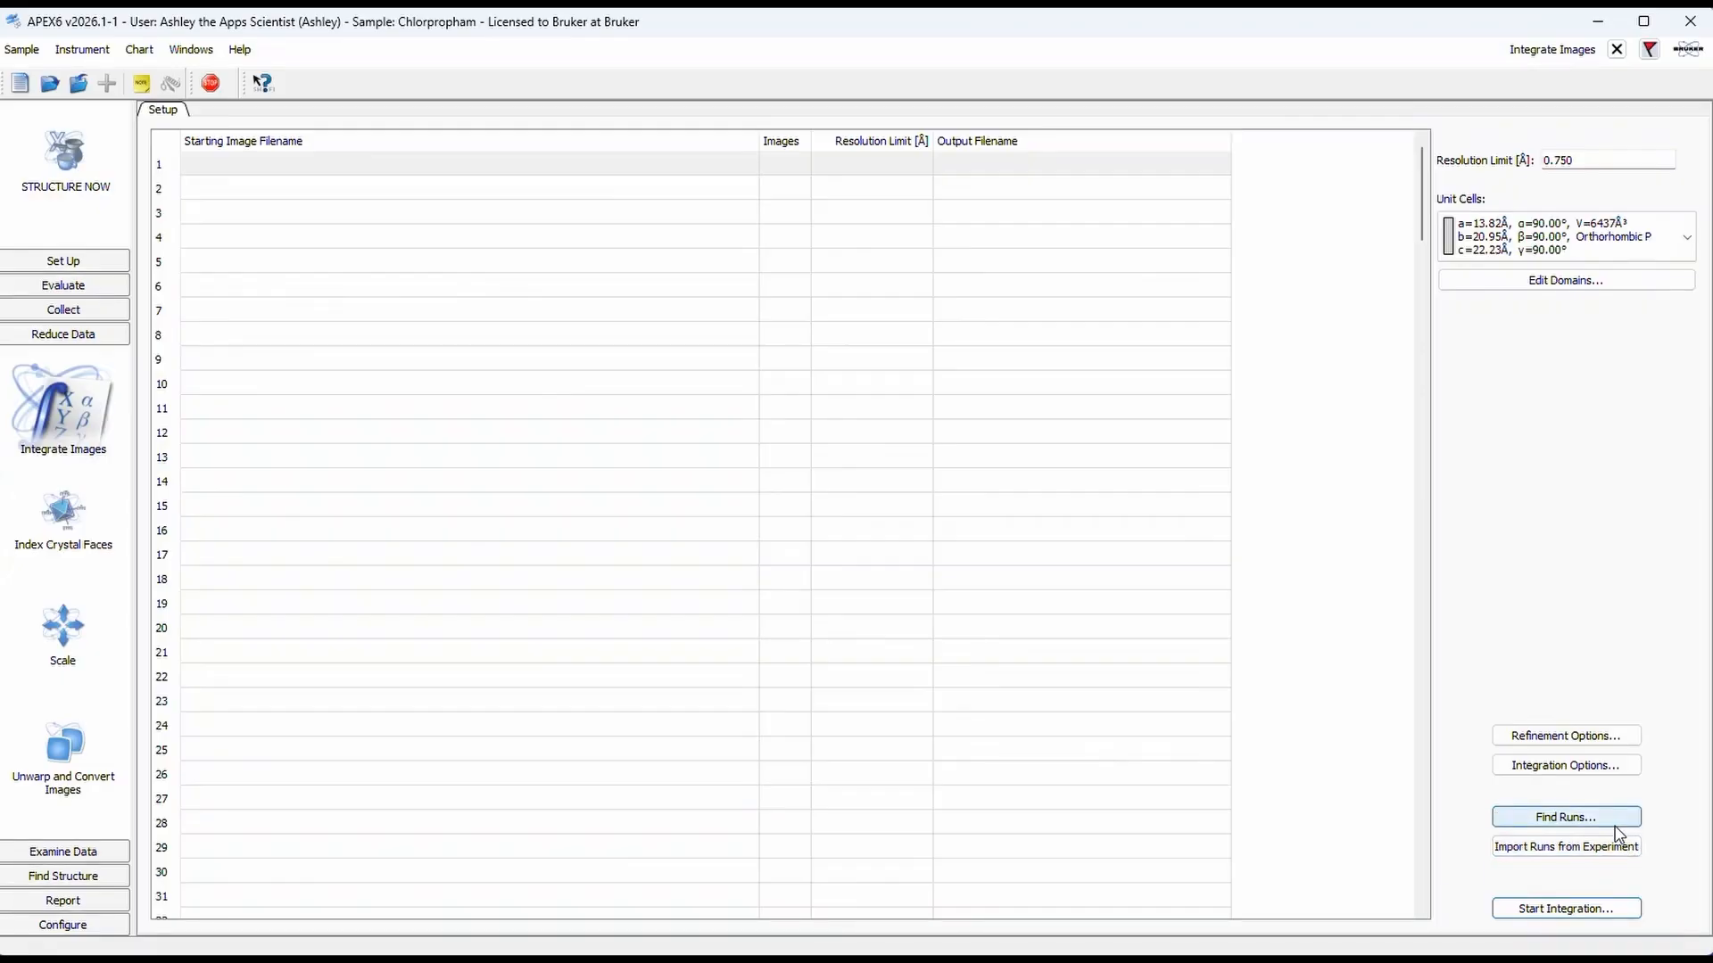
Step: Add all five runs found in the Chlorpropham folder for integration, keeping the orthorhombic P unit cell
{"action": "left_click", "coordinate": [1565, 817]}
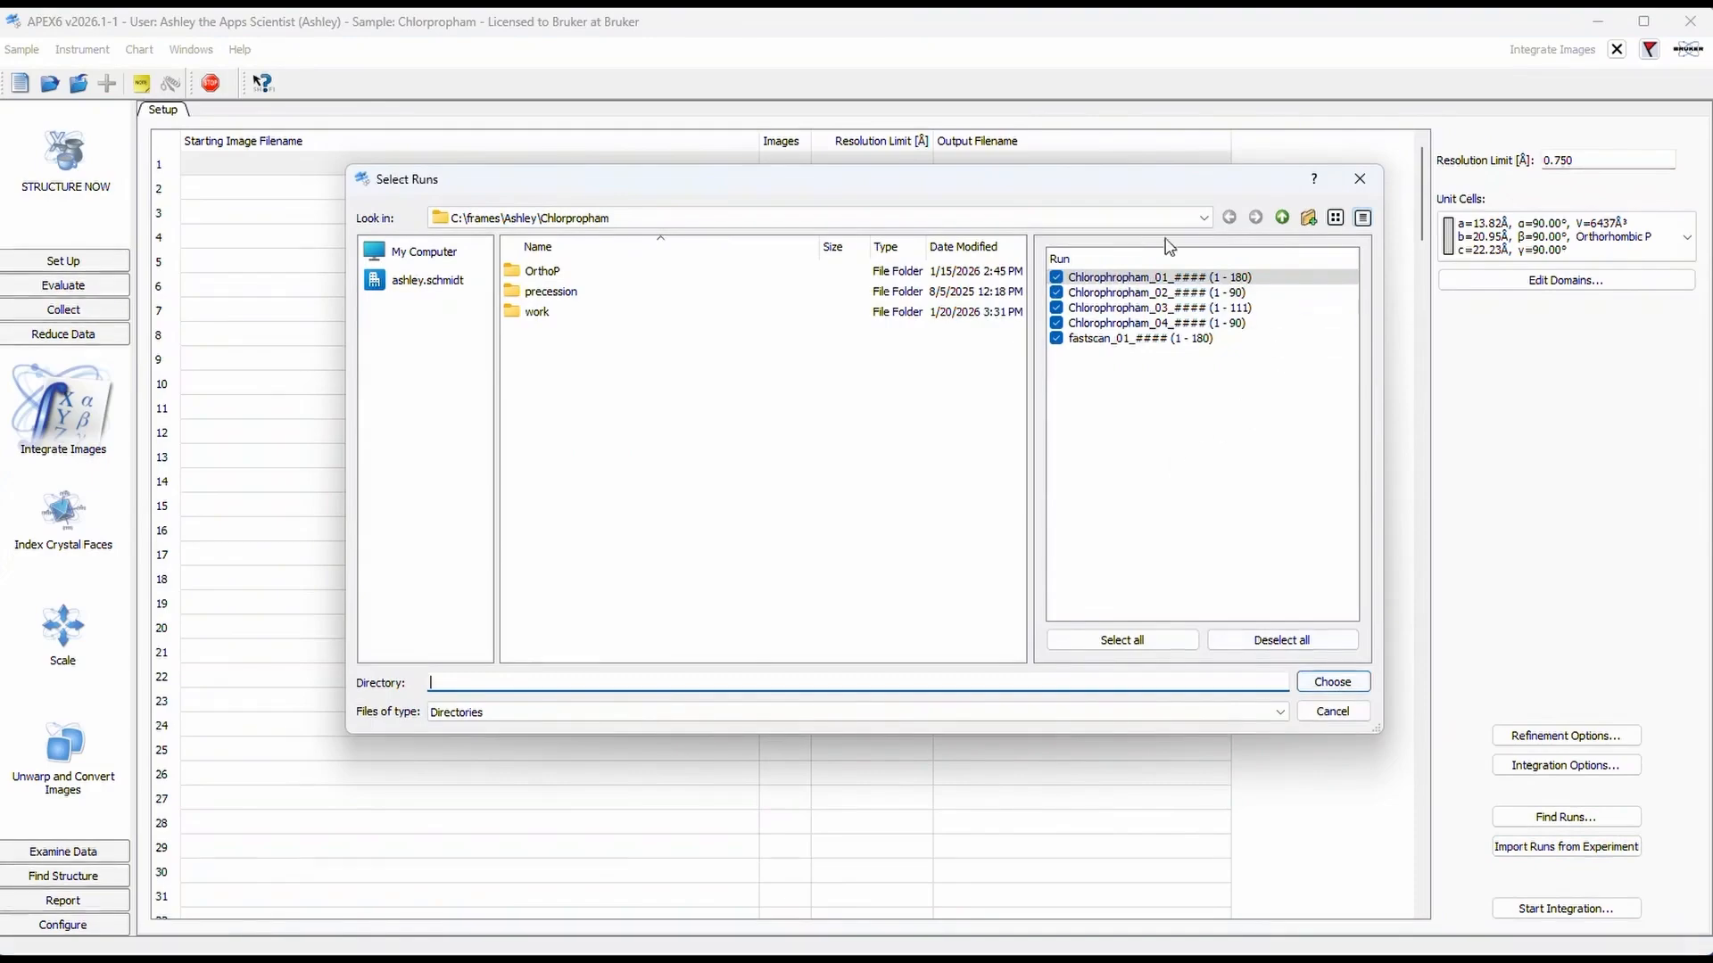
{"action": "left_click", "coordinate": [1349, 683]}
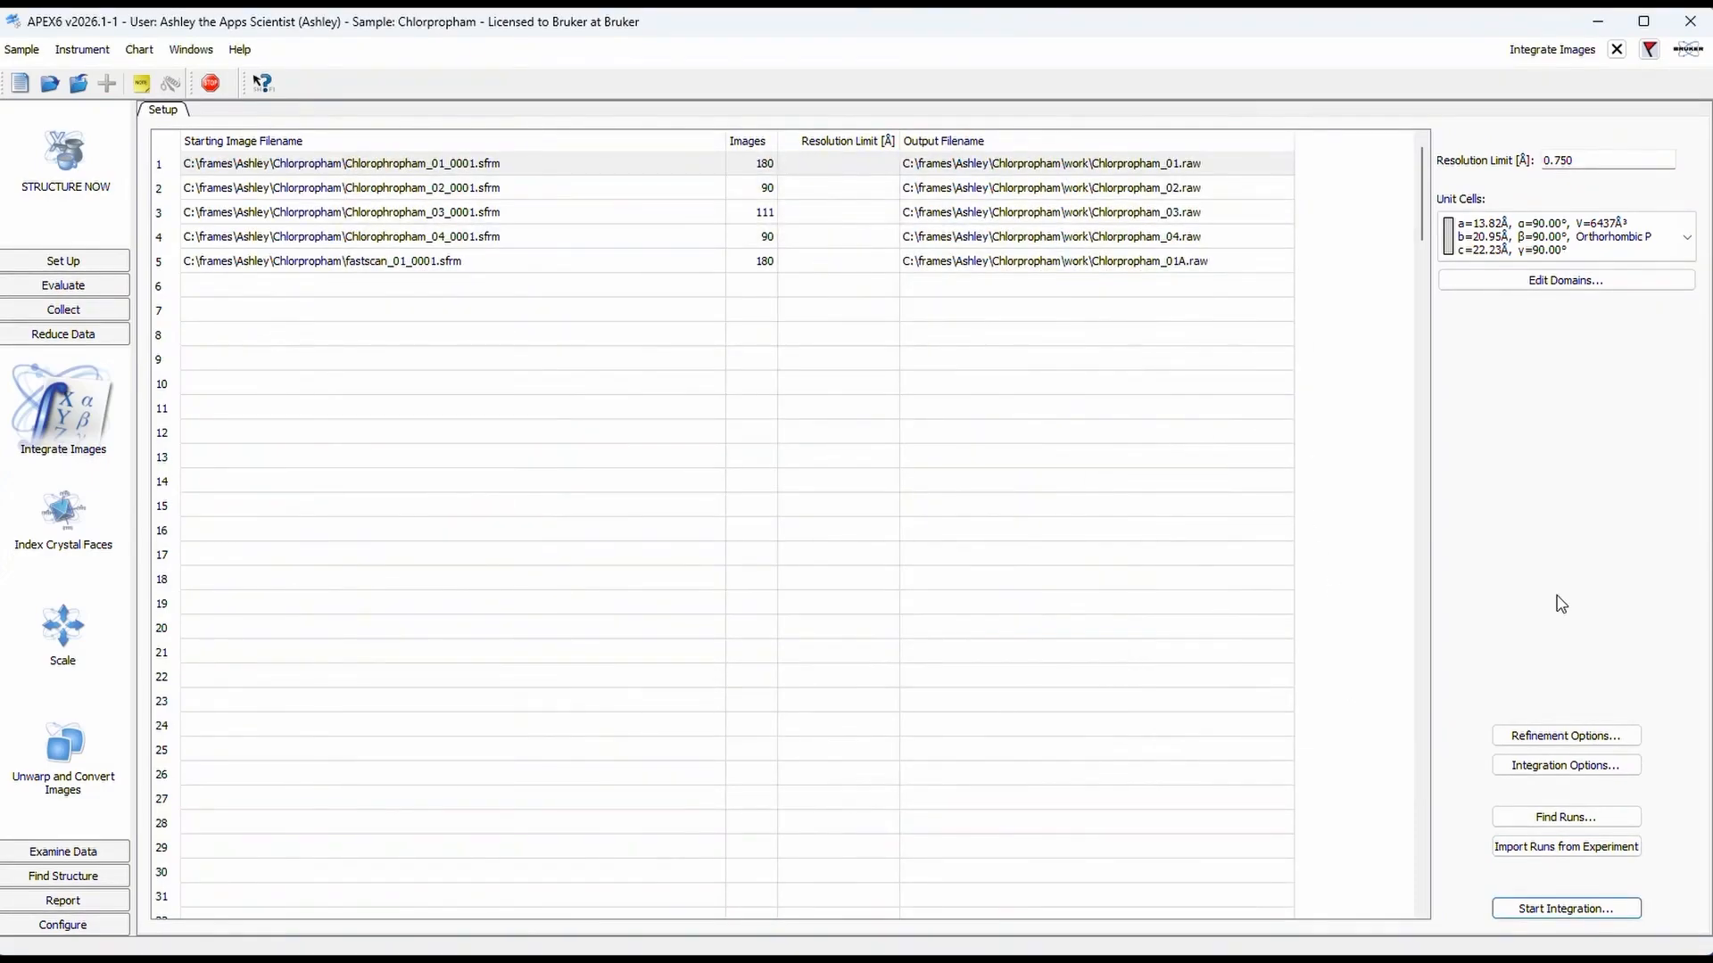
{"action": "left_click", "coordinate": [1679, 258]}
{"action": "left_click", "coordinate": [1624, 444]}
Step: Set the first run's image count to 150, and restore the actual number by recounting its images
{"action": "double_click", "coordinate": [754, 163]}
{"action": "type", "text": "150"}
{"action": "key", "text": "Return"}
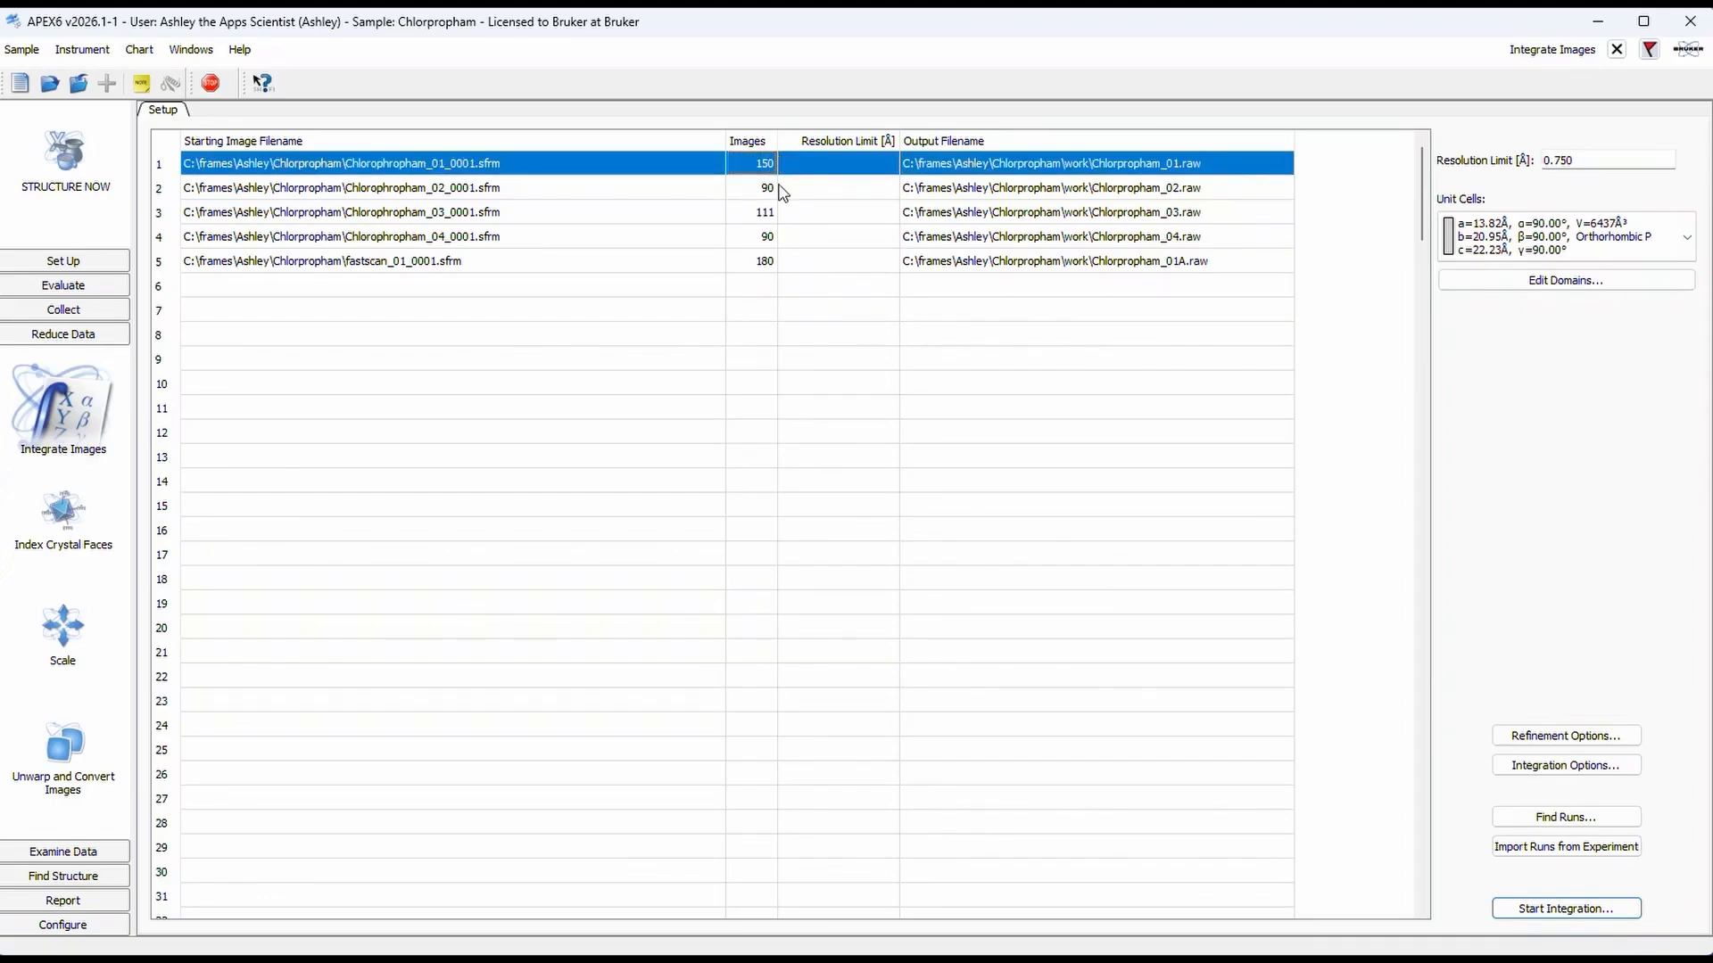
{"action": "double_click", "coordinate": [758, 164]}
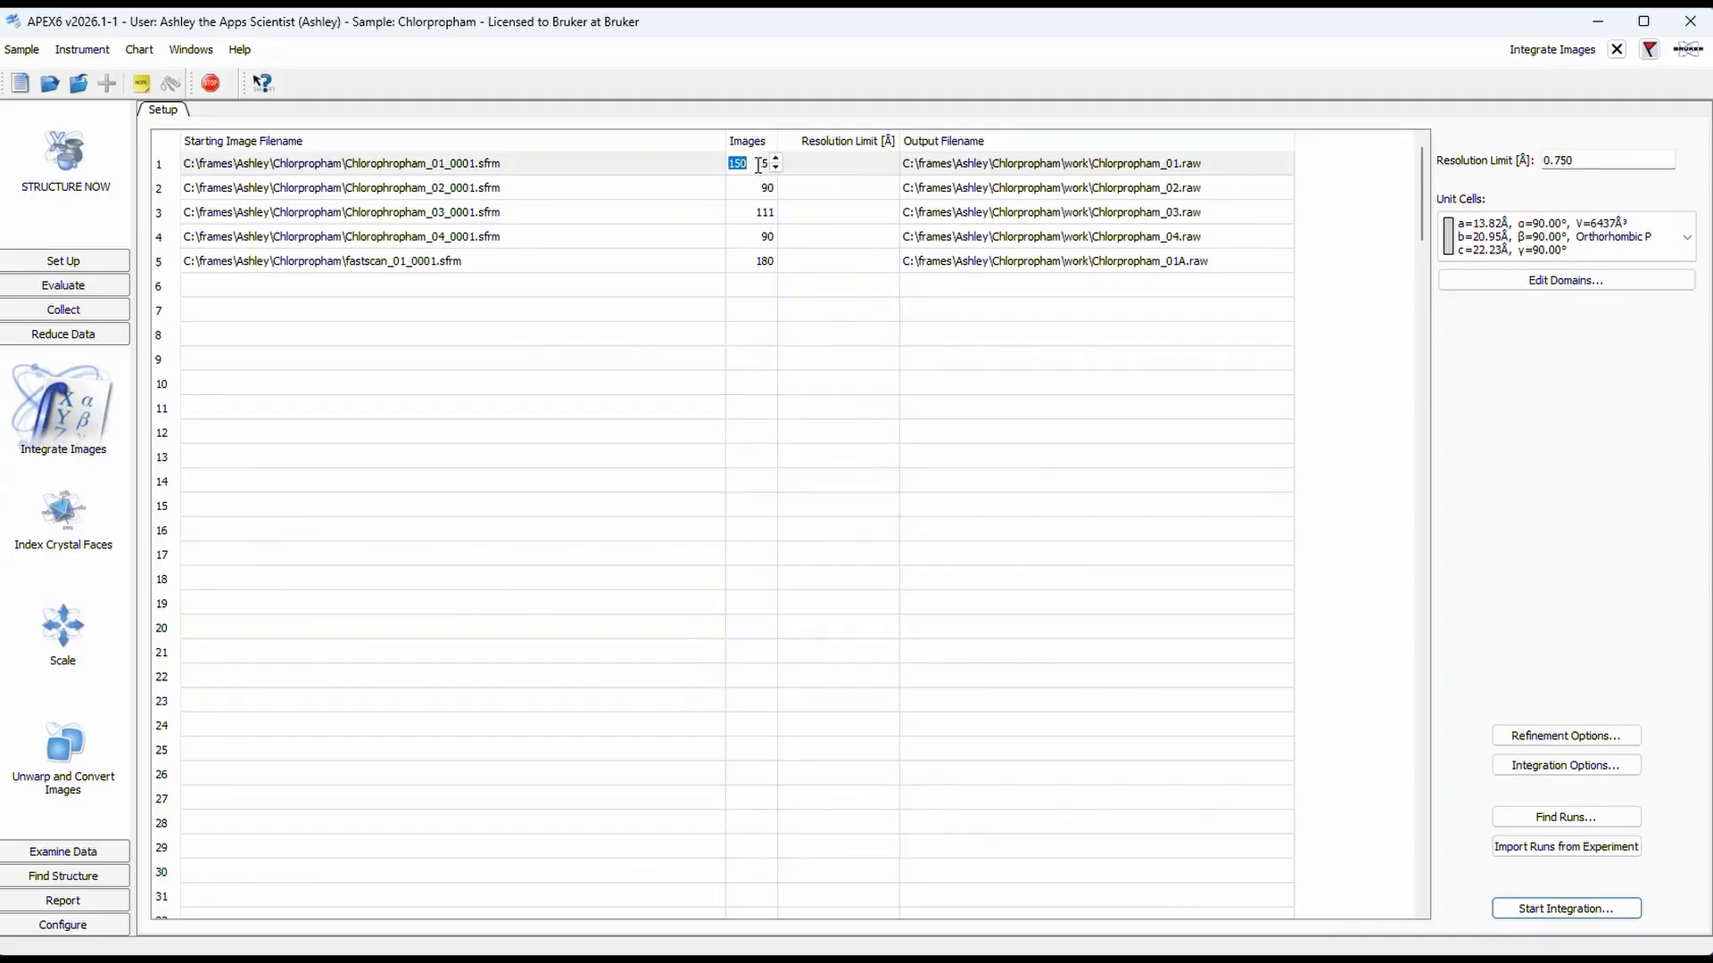
{"action": "key", "text": "Return"}
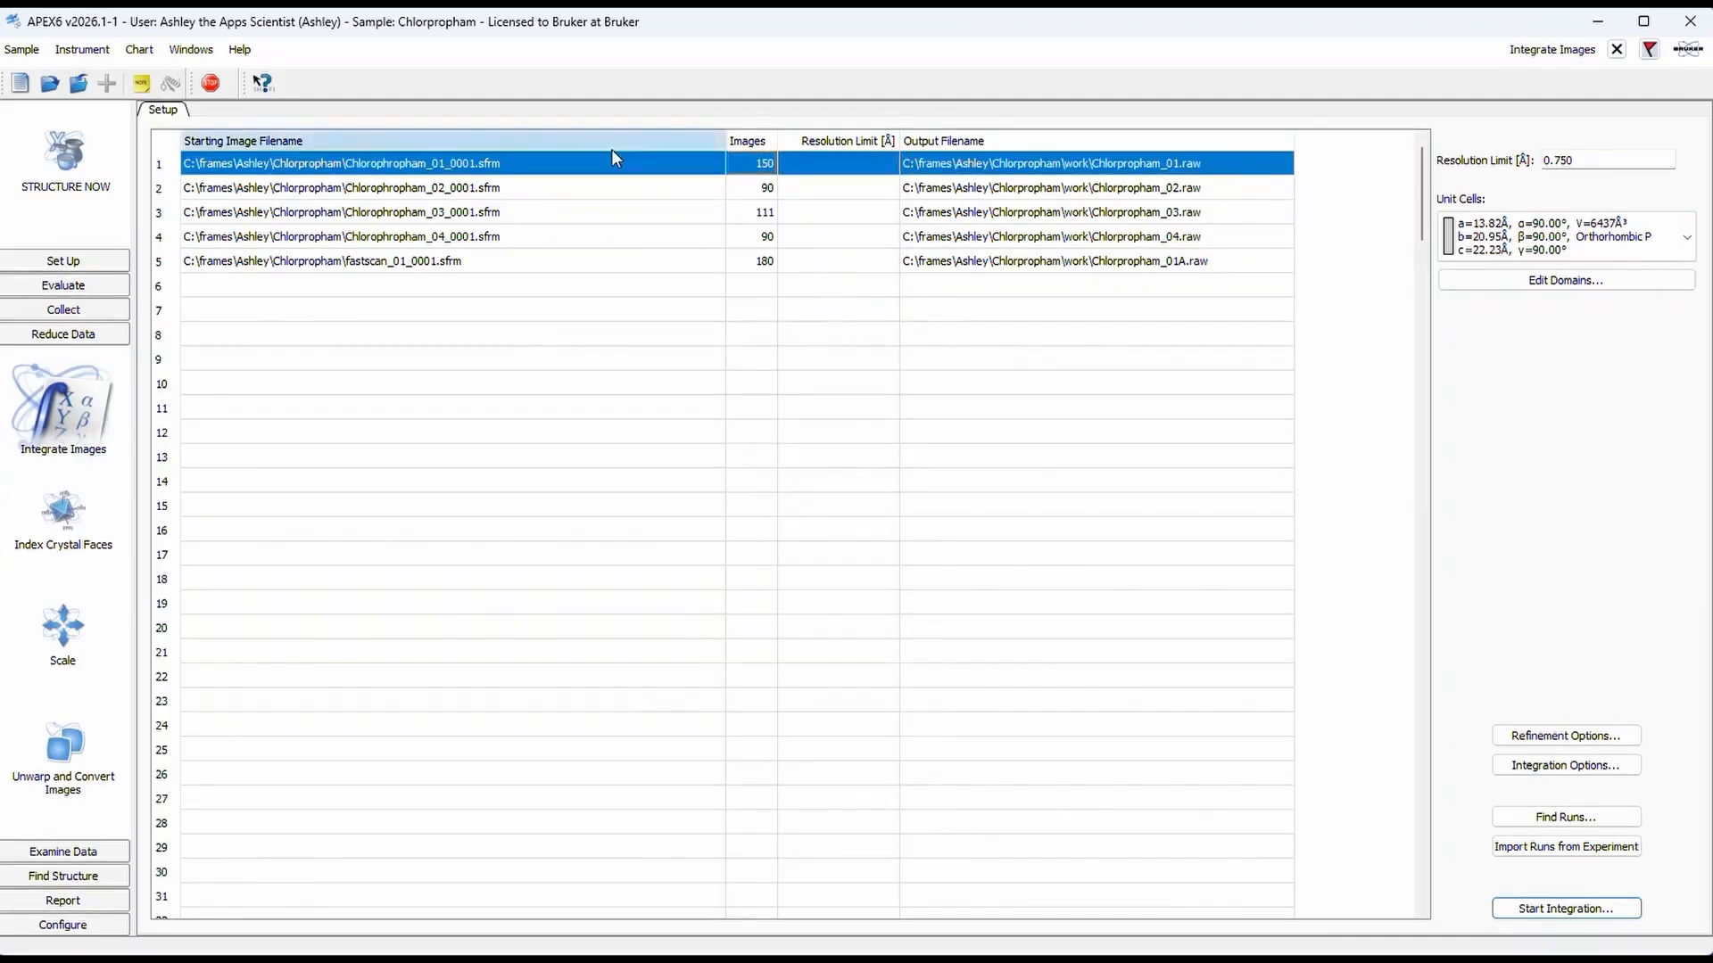
{"action": "right_click", "coordinate": [164, 168]}
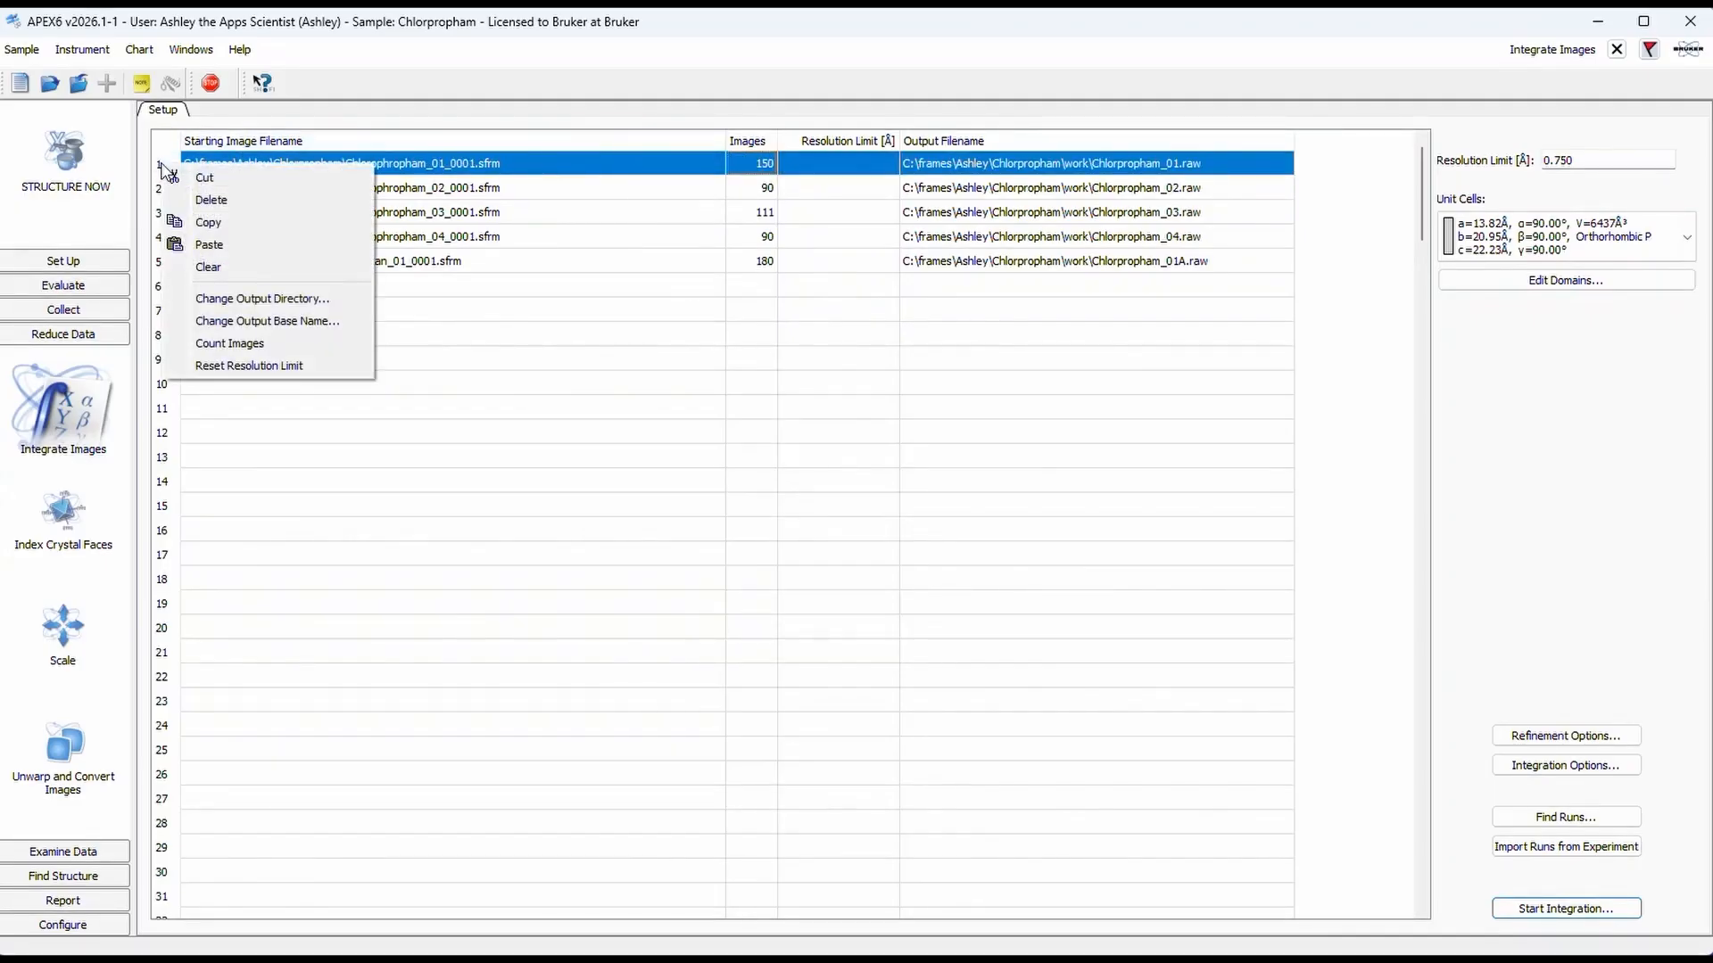
{"action": "left_click", "coordinate": [267, 351]}
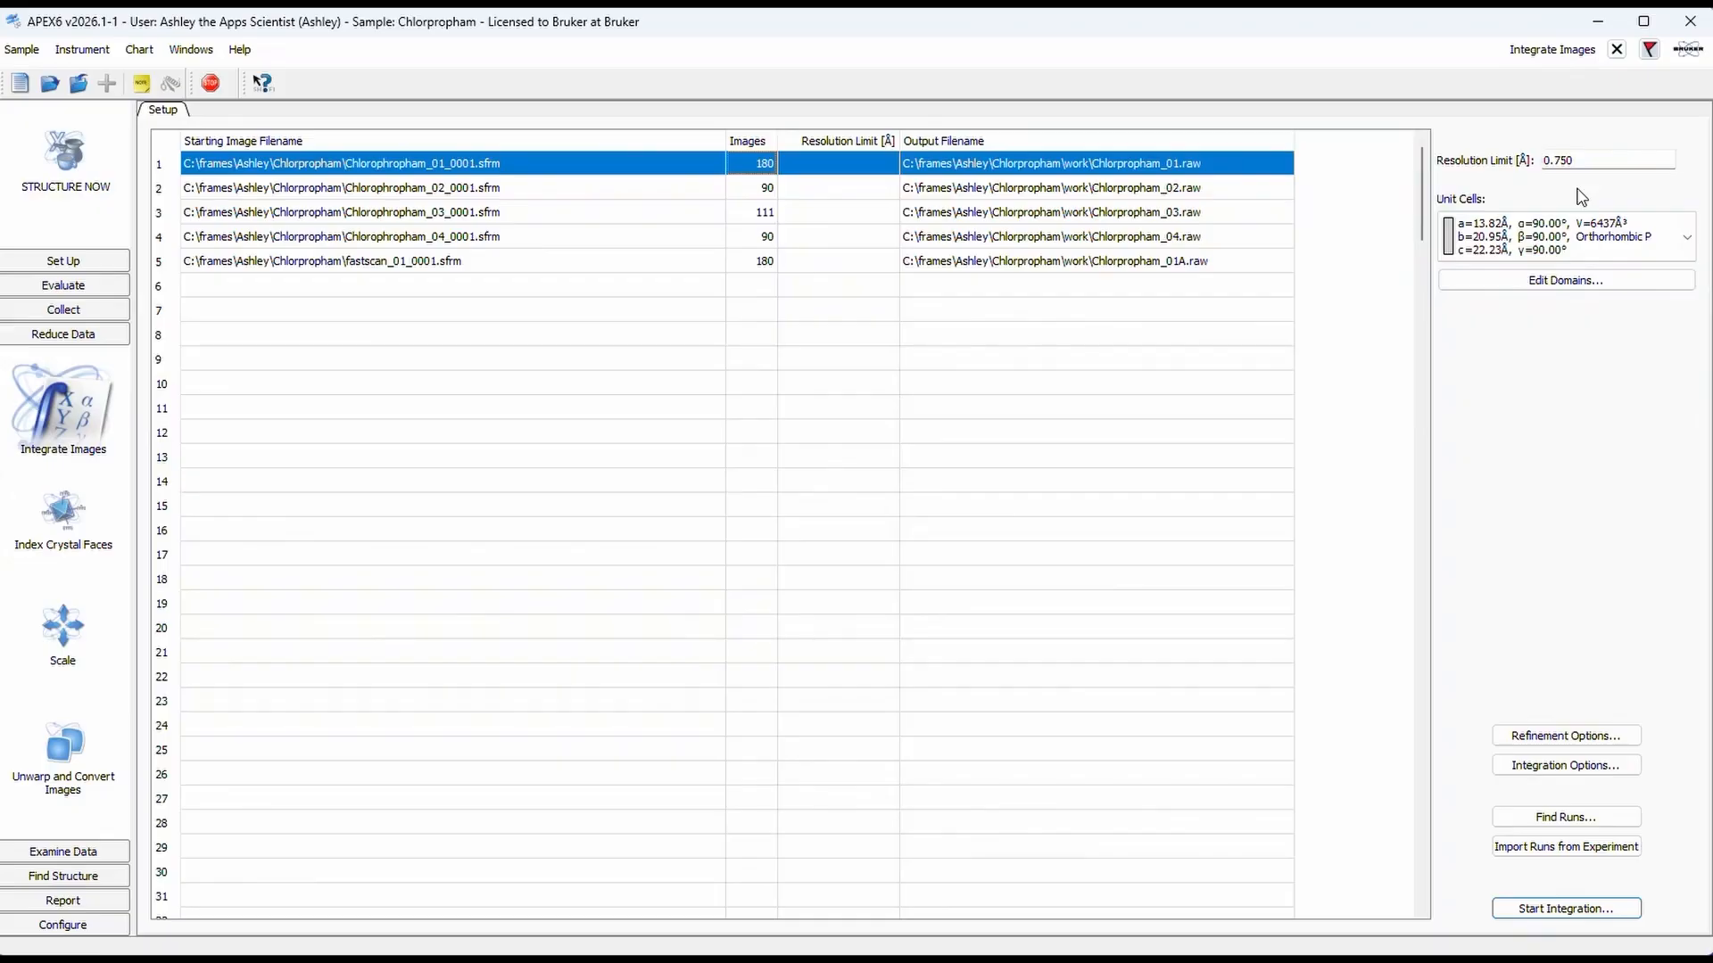
Step: Try an individual resolution limit of 1 Å on the first run and clear it again
{"action": "double_click", "coordinate": [837, 165]}
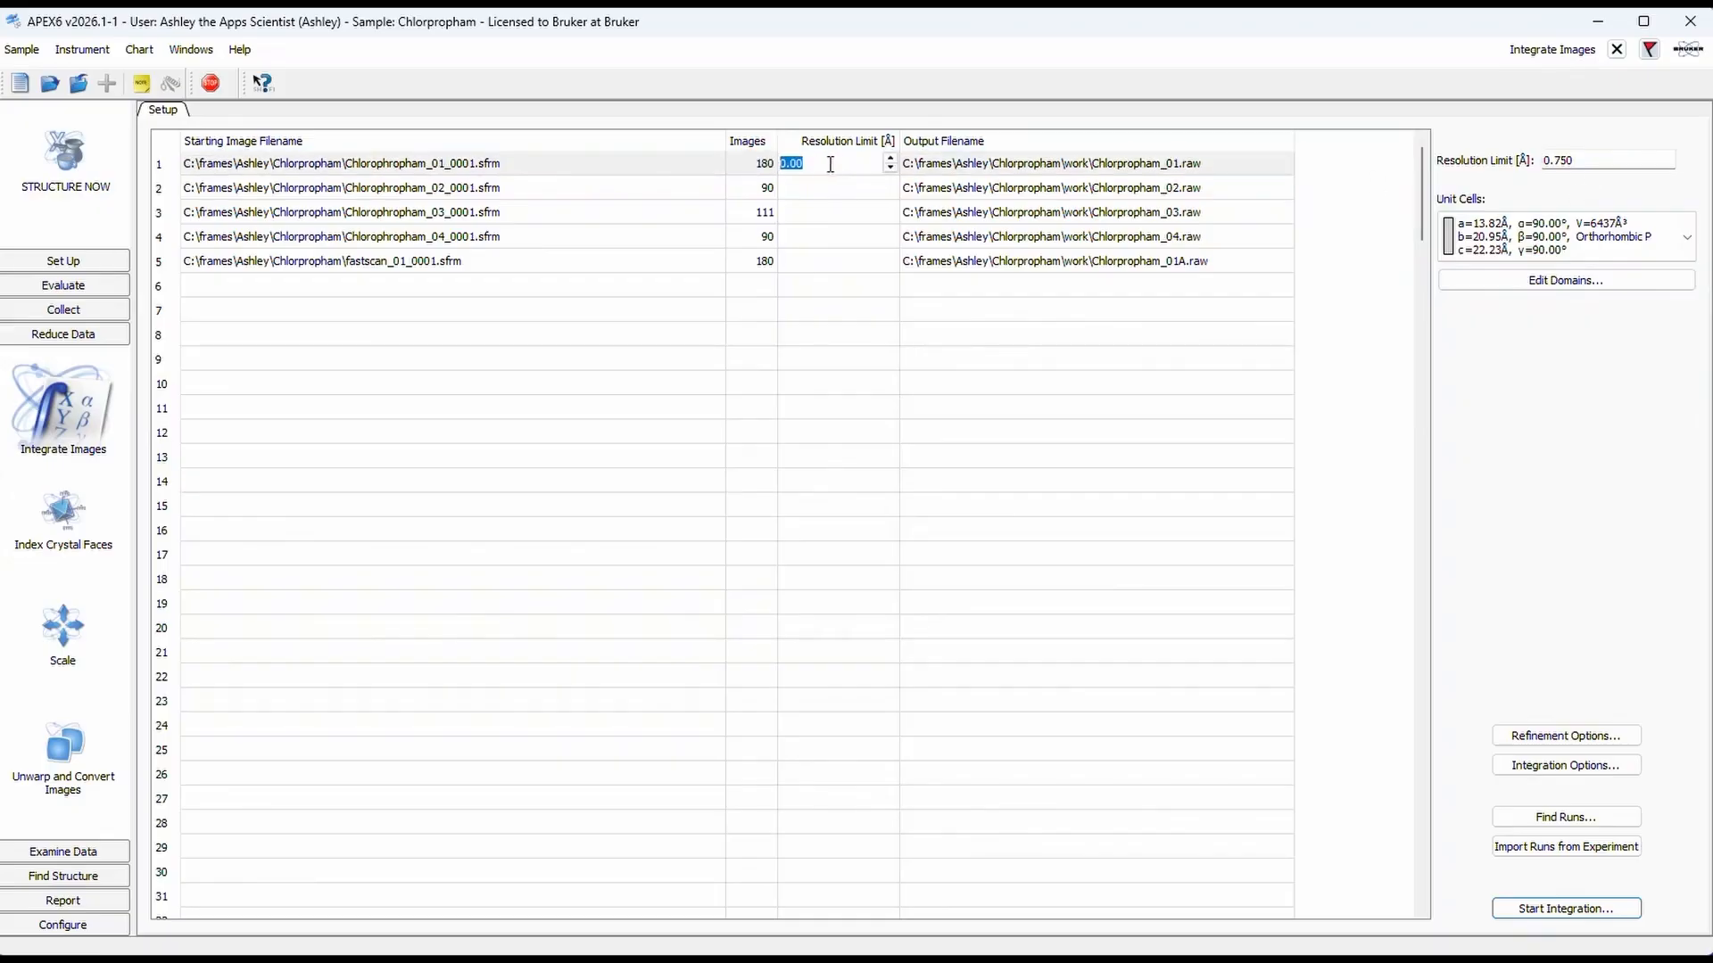
{"action": "type", "text": "1"}
{"action": "key", "text": "Return"}
{"action": "double_click", "coordinate": [839, 164]}
{"action": "key", "text": "BackSpace"}
{"action": "key", "text": "Return"}
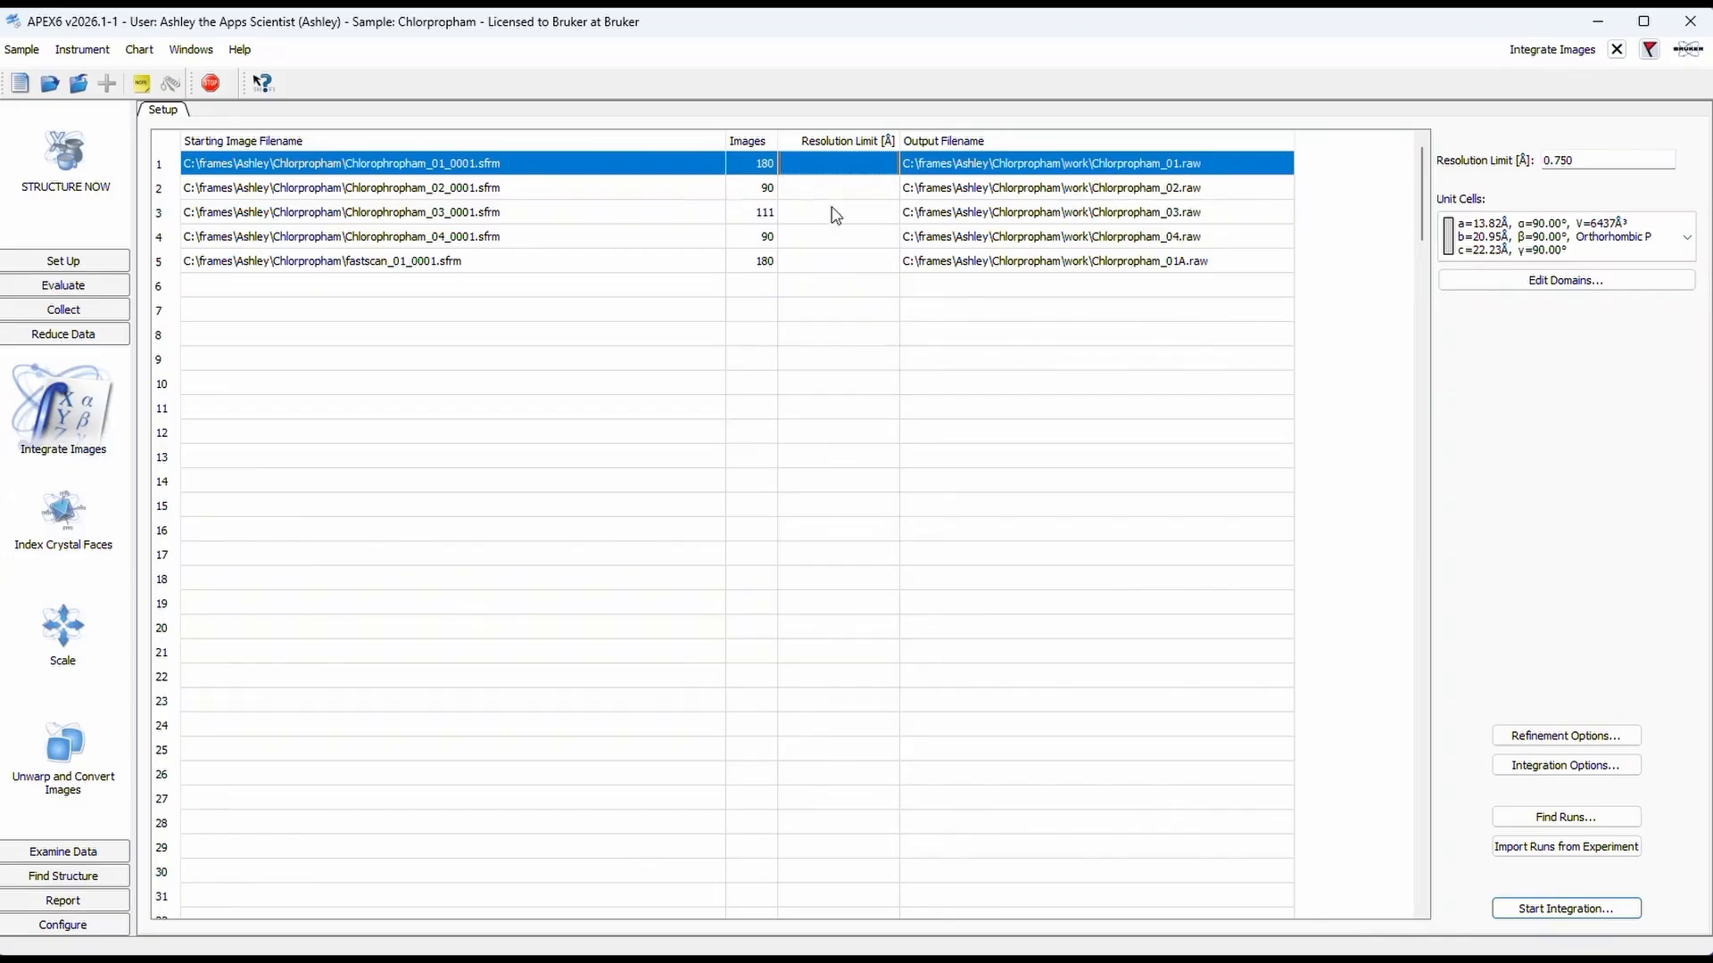
Step: Change the output base name of all listed runs to Chlorpropham_OrthoP
{"action": "left_click", "coordinate": [165, 149]}
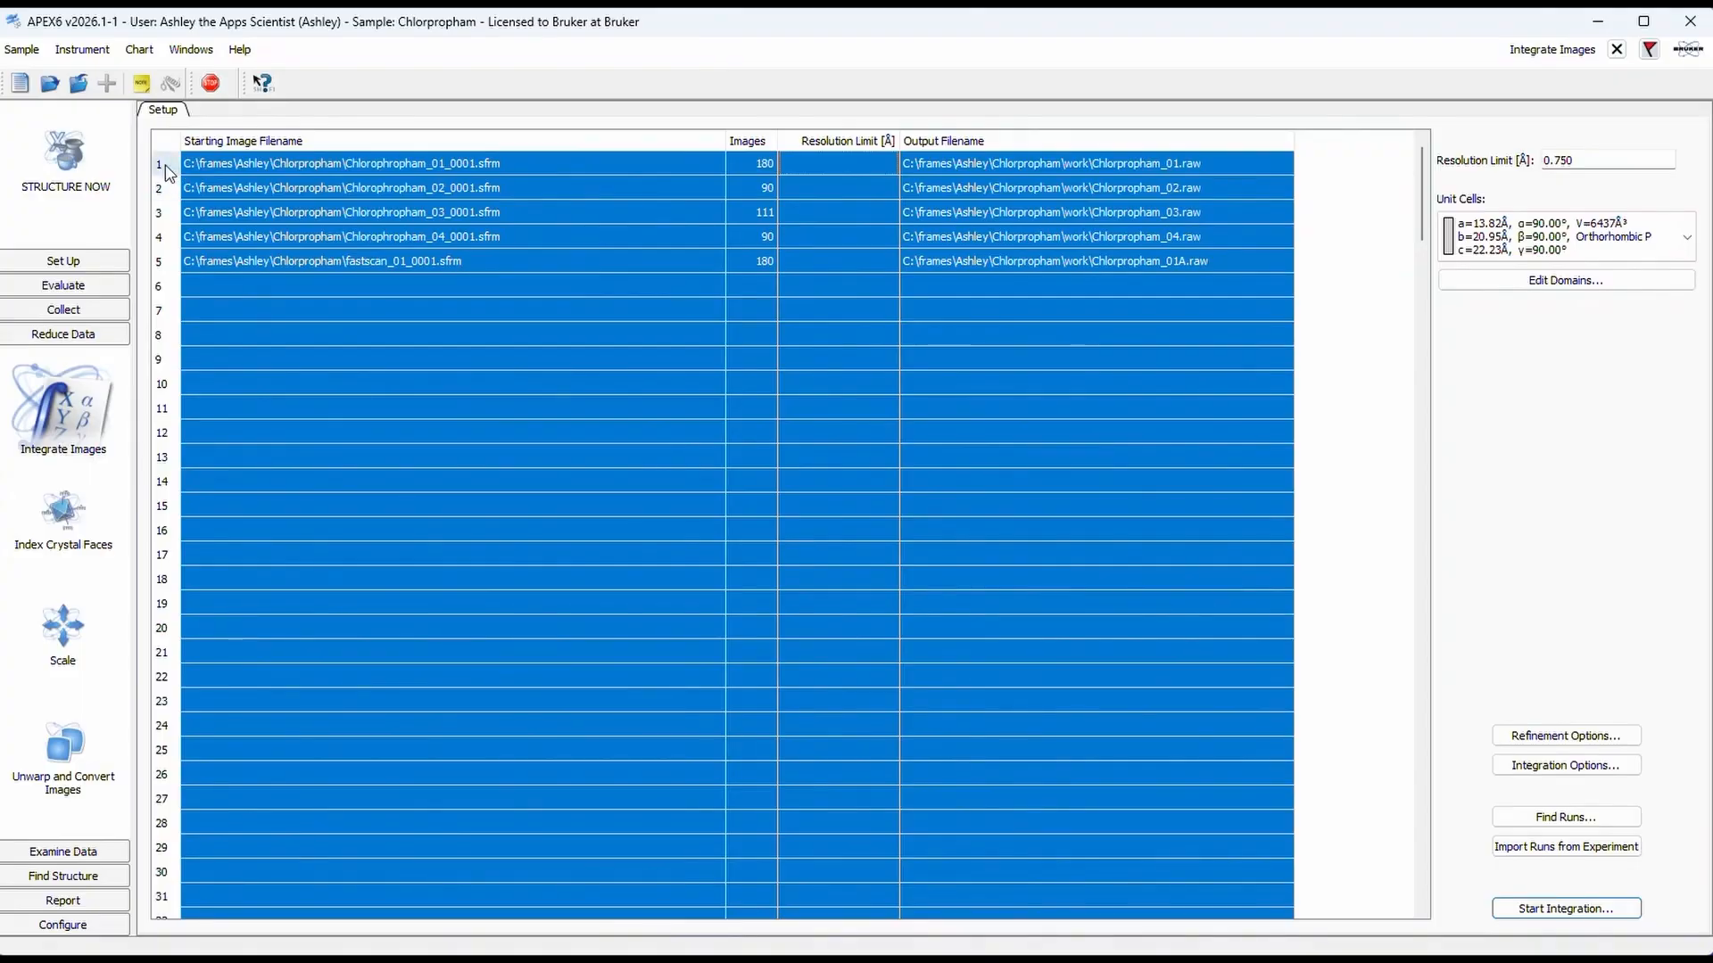
{"action": "right_click", "coordinate": [168, 172]}
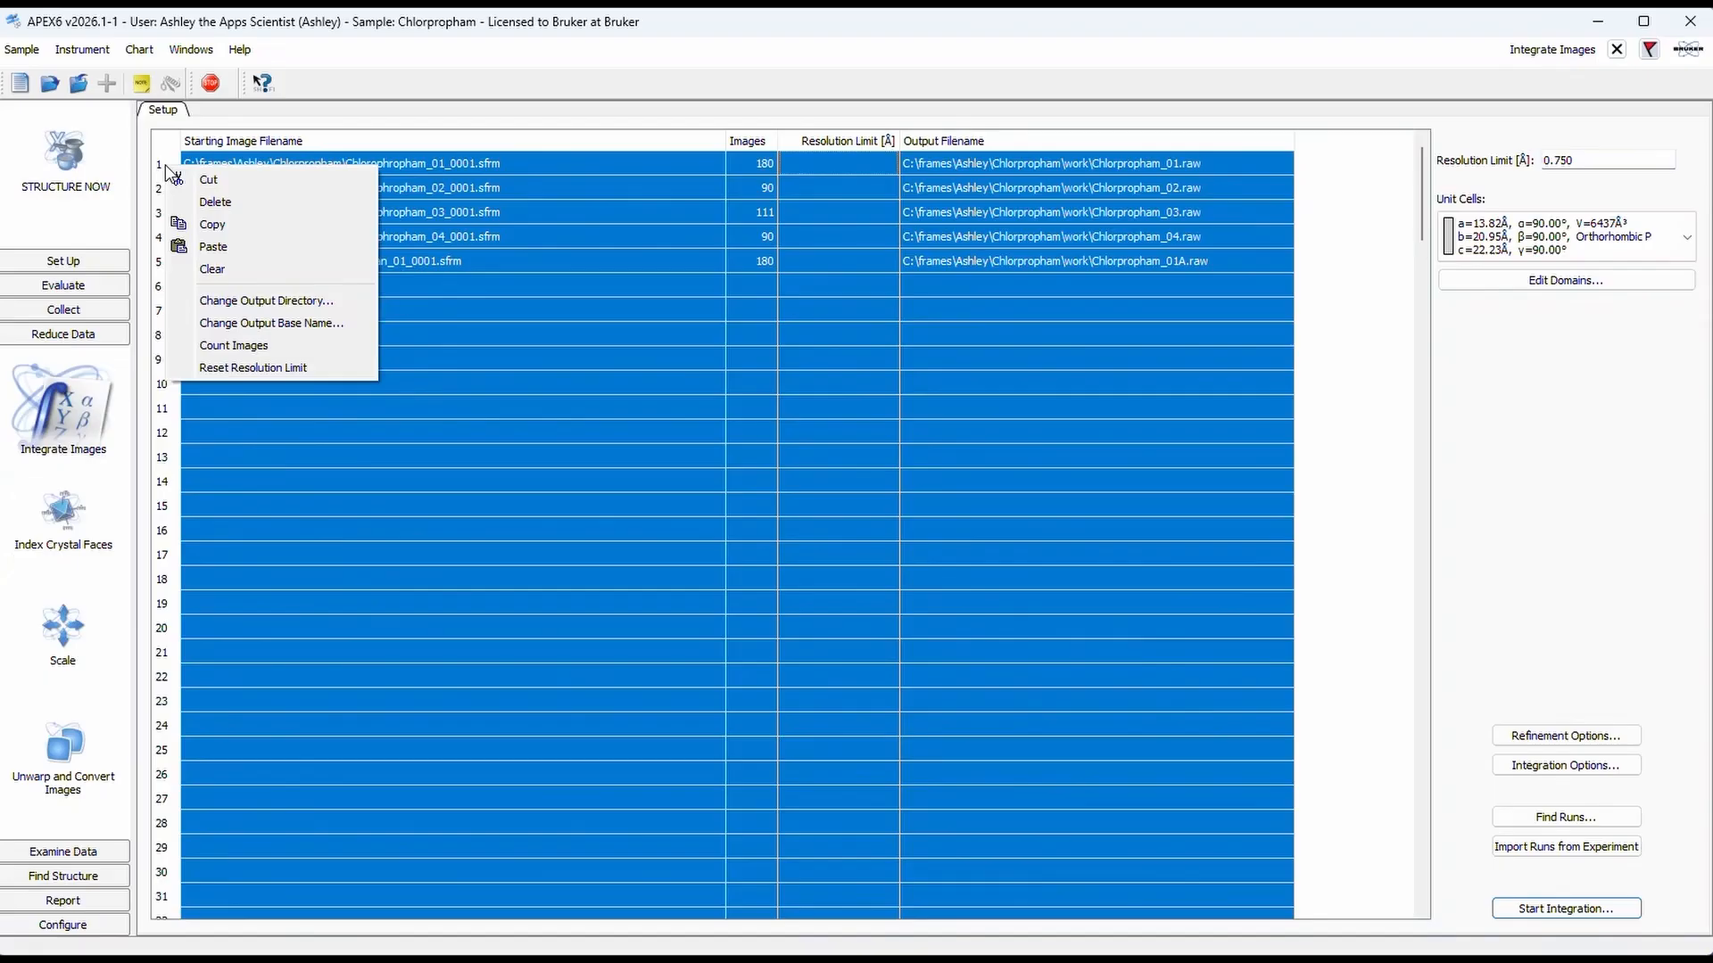
{"action": "left_click", "coordinate": [332, 325]}
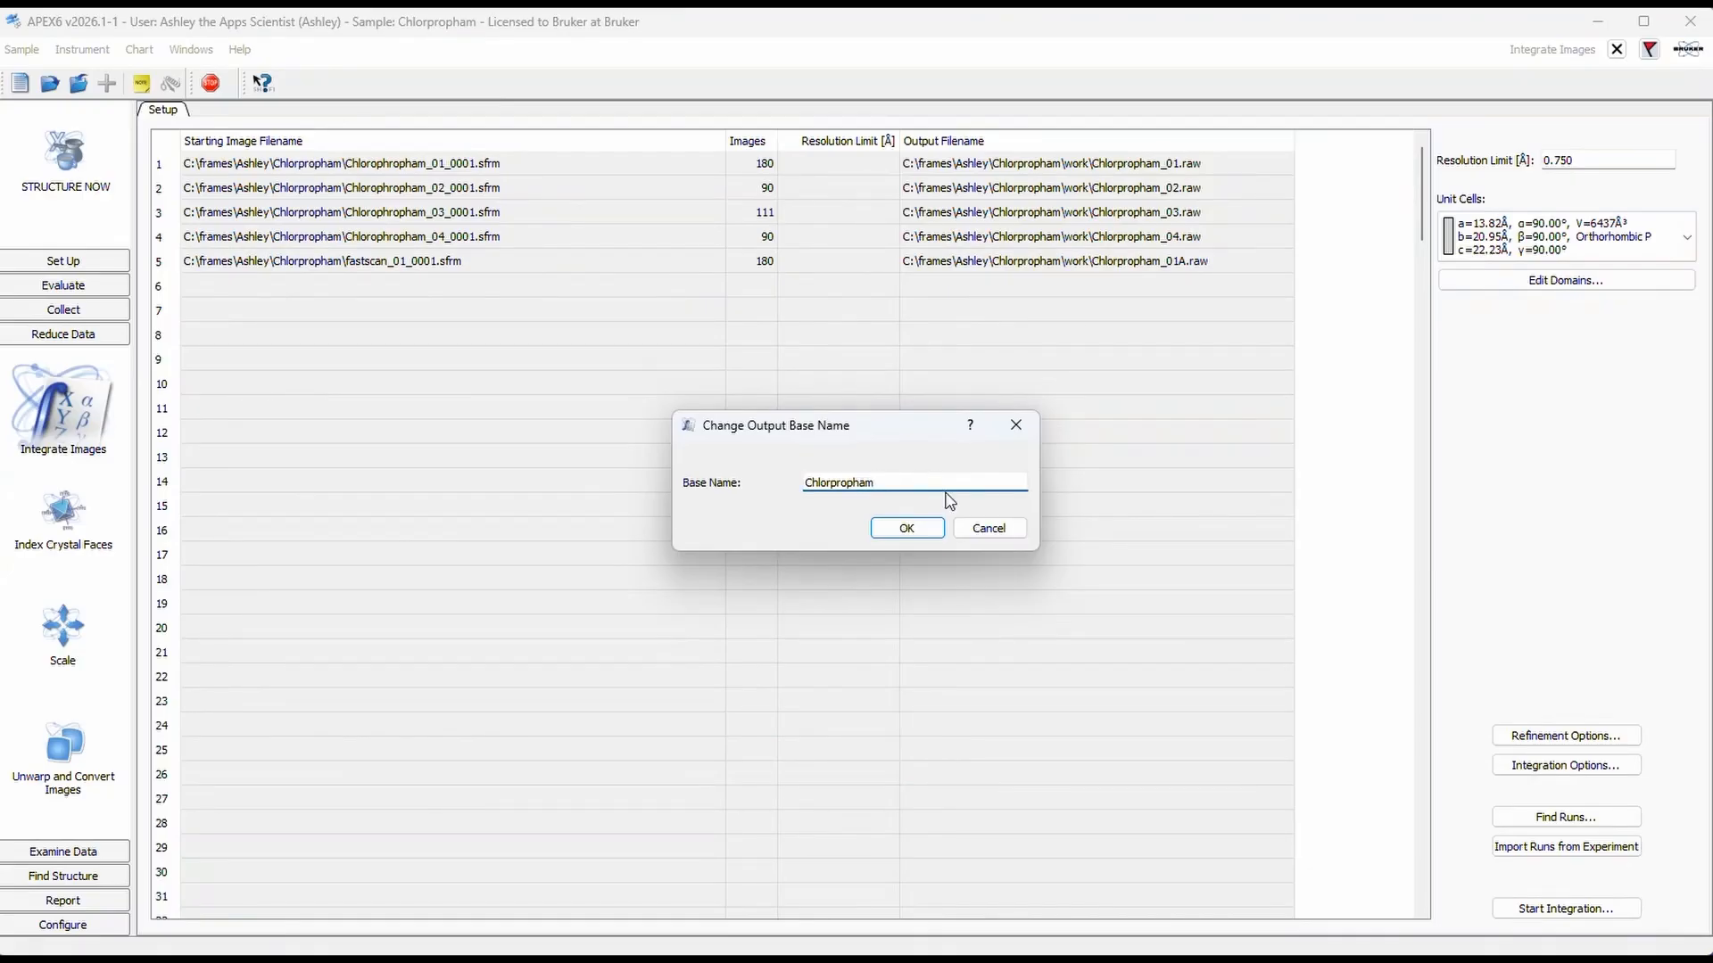
{"action": "type", "text": "_OrthoP"}
{"action": "left_click", "coordinate": [901, 528]}
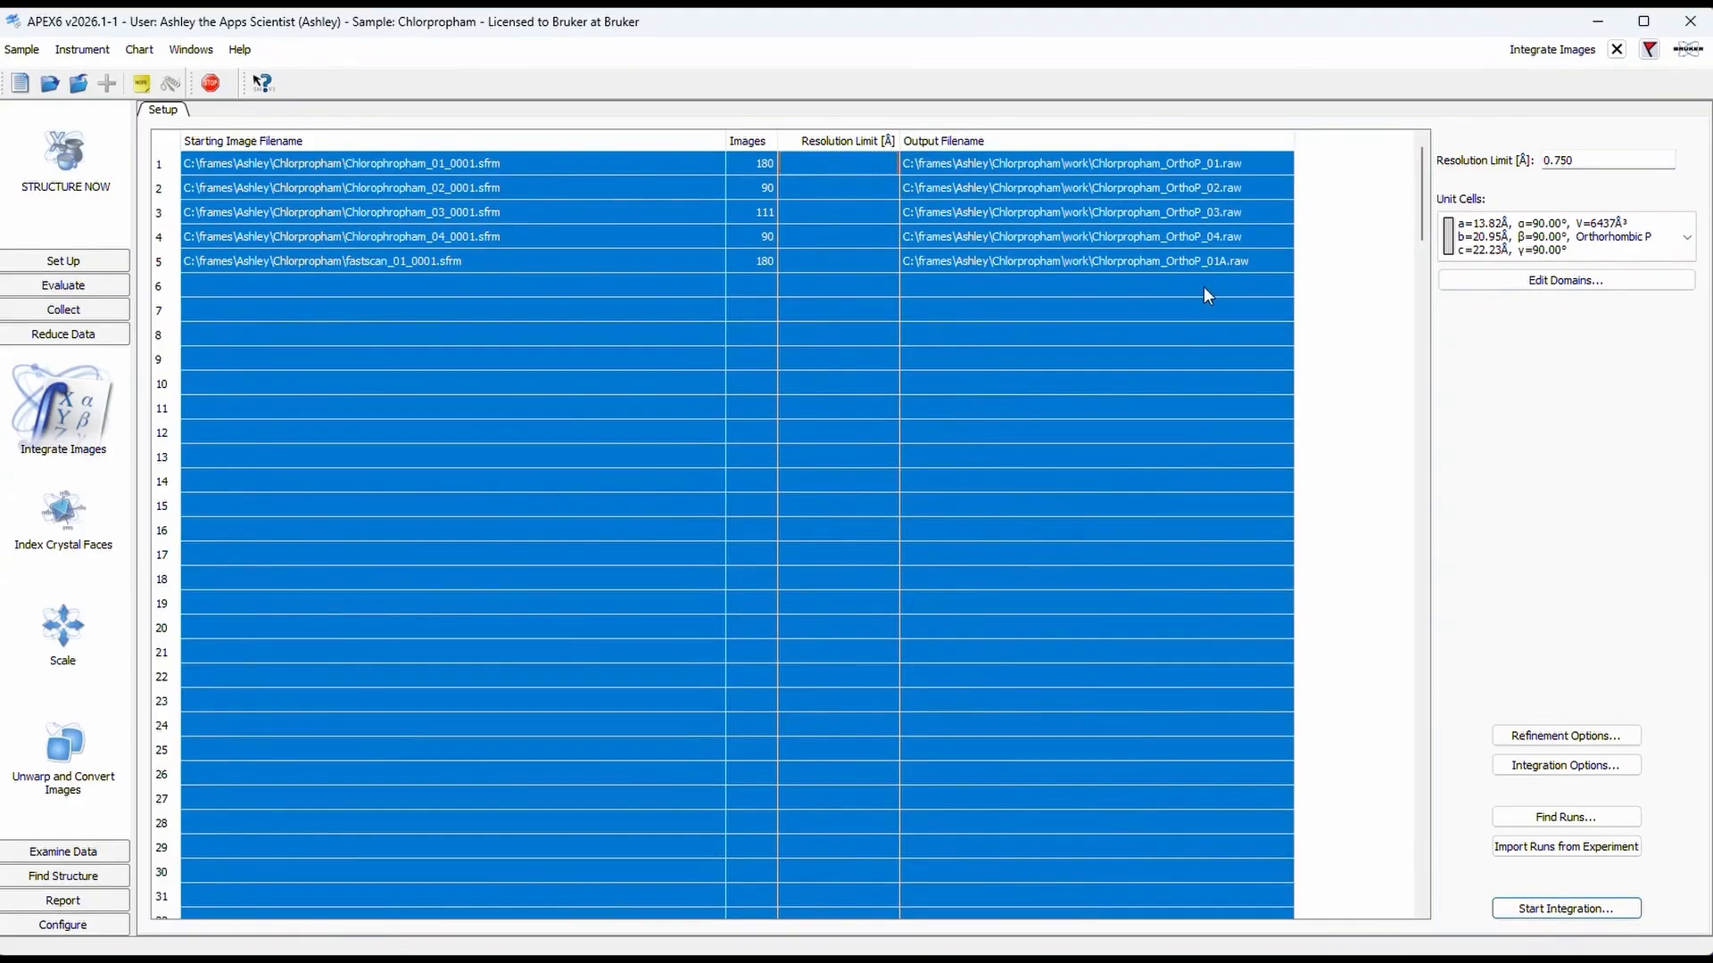
Step: Rename the fastscan run's output file as Chlorpropham_OrthoP_unitcell.raw in the work folder
{"action": "double_click", "coordinate": [1226, 266]}
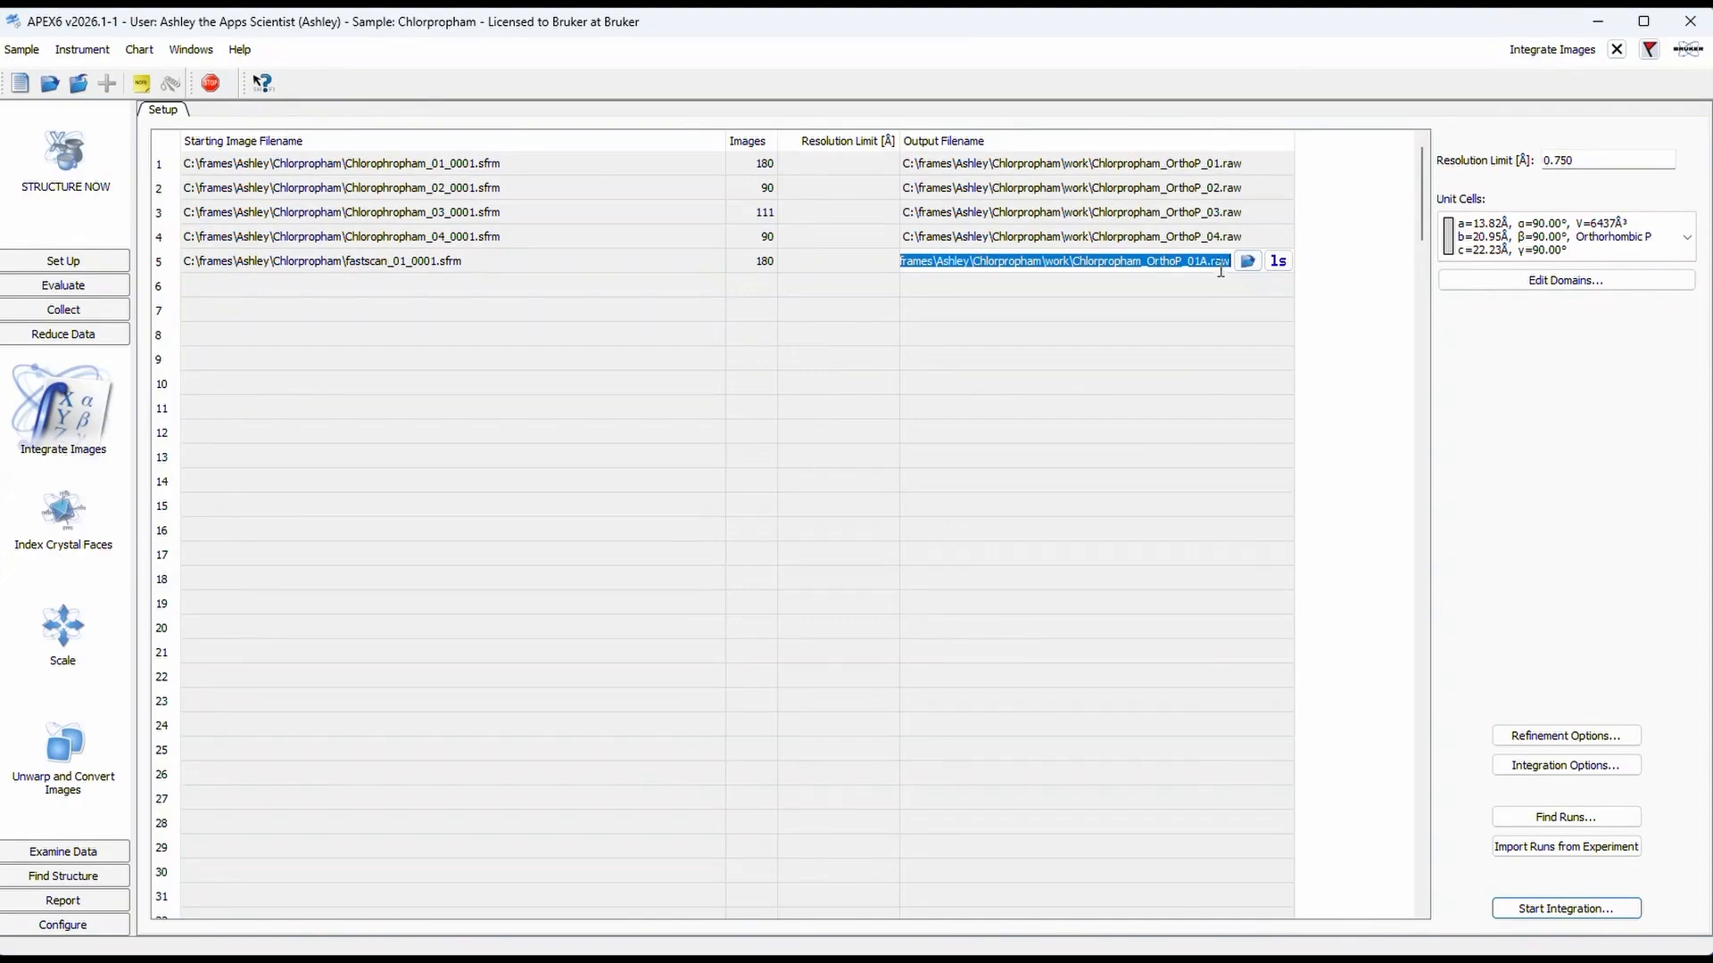
{"action": "left_click", "coordinate": [1247, 260]}
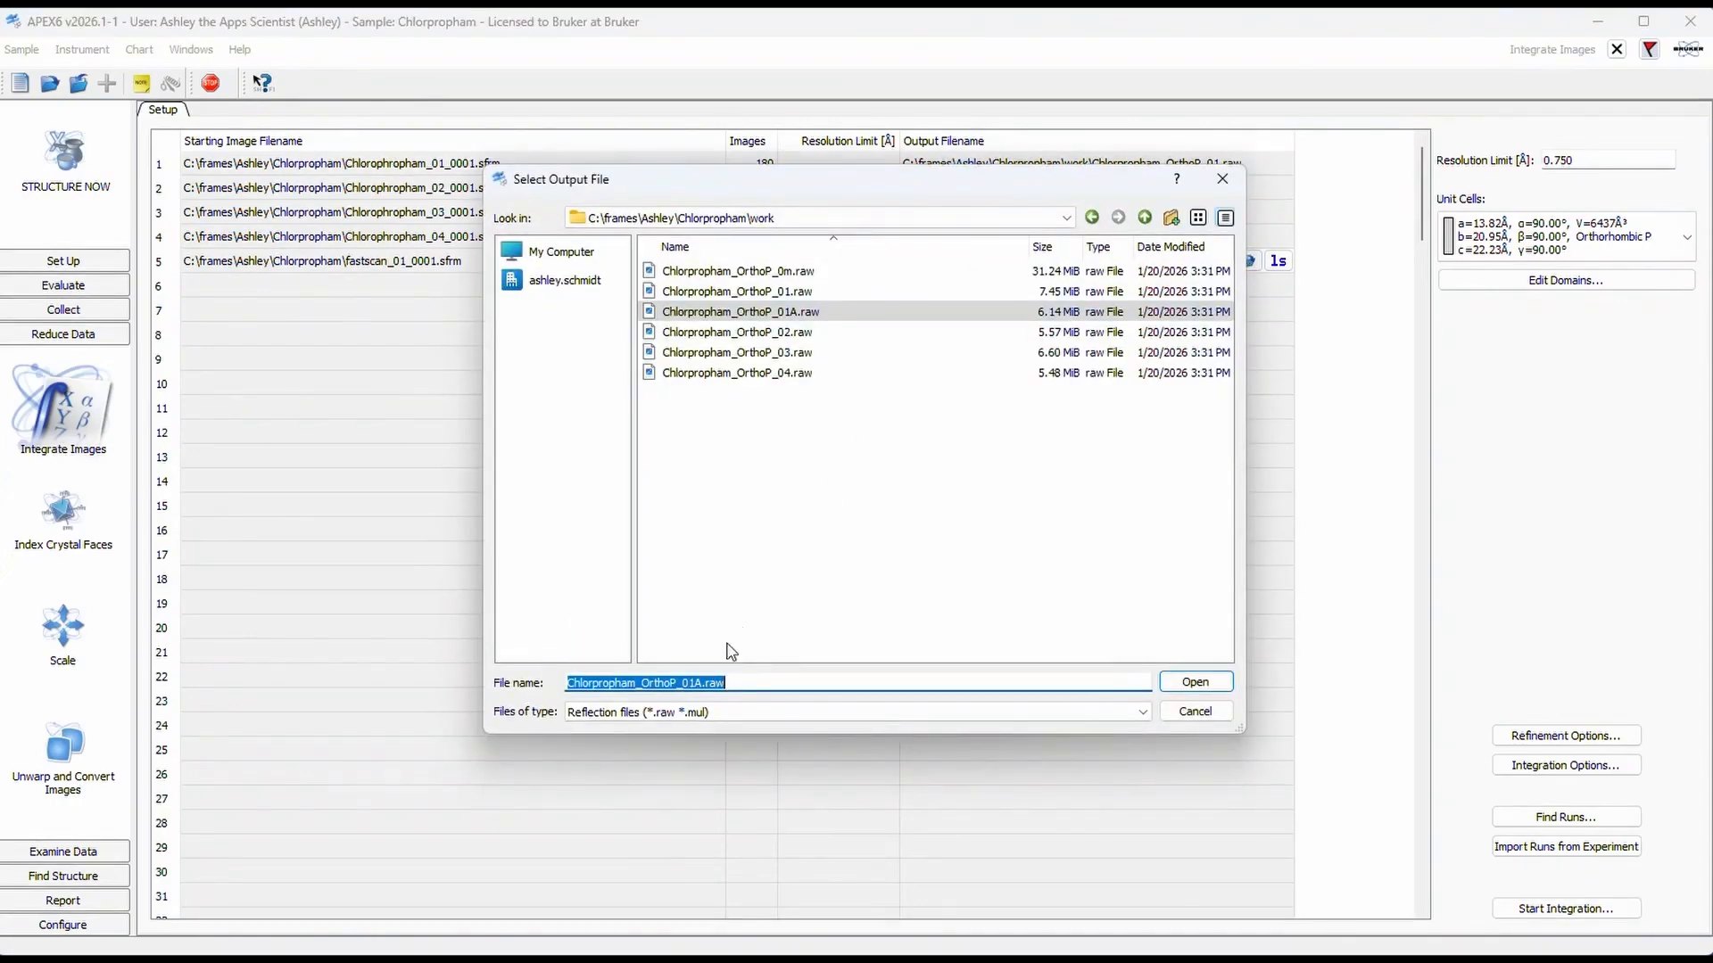
{"action": "left_click", "coordinate": [822, 685]}
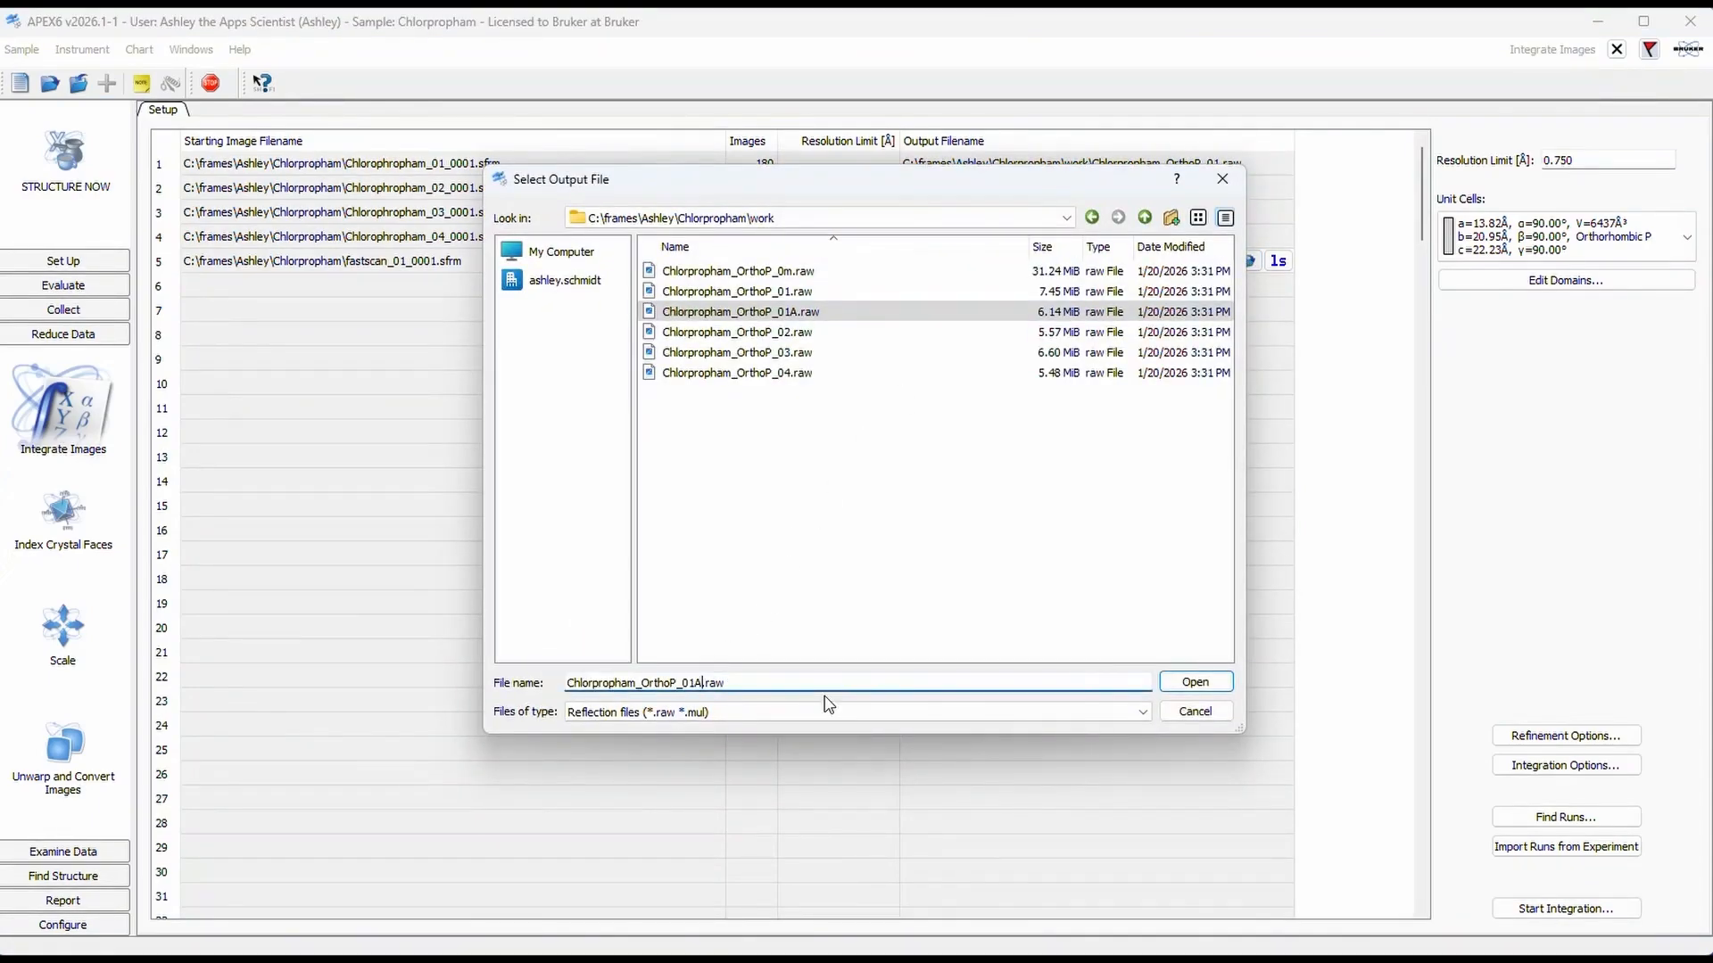
{"action": "key", "text": "BackSpace"}
{"action": "key", "text": "BackSpace"}
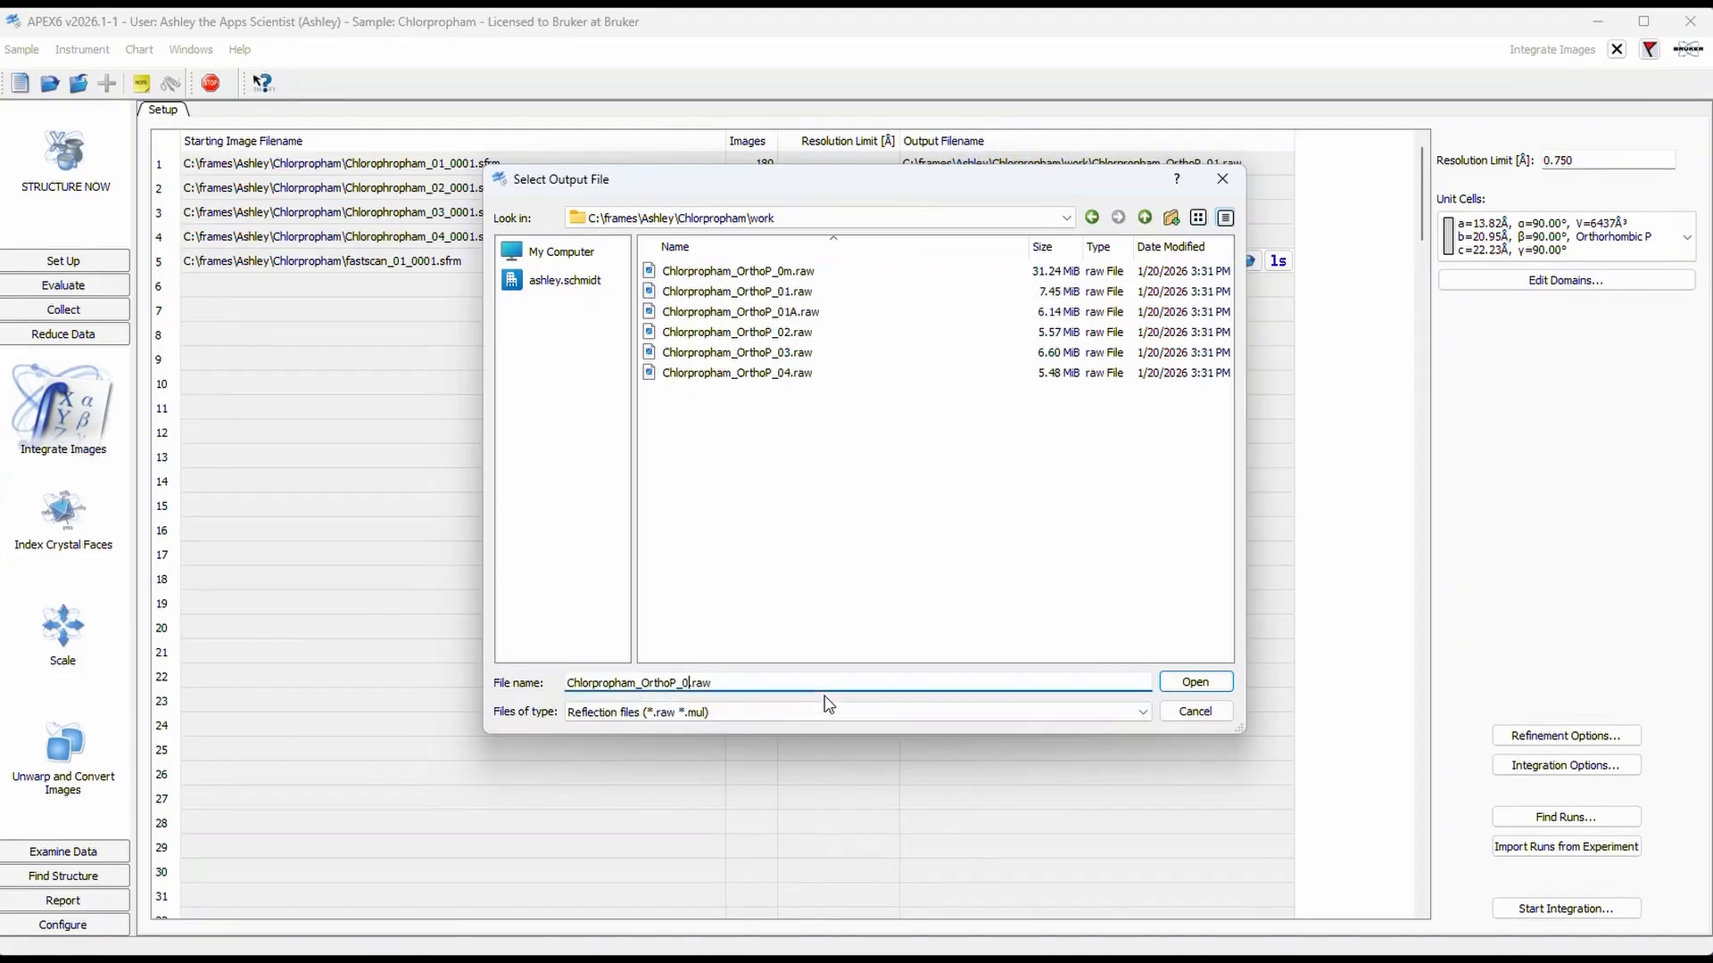
{"action": "key", "text": "BackSpace"}
{"action": "type", "text": "unitcell"}
{"action": "left_click", "coordinate": [1197, 683]}
{"action": "left_click", "coordinate": [1150, 292]}
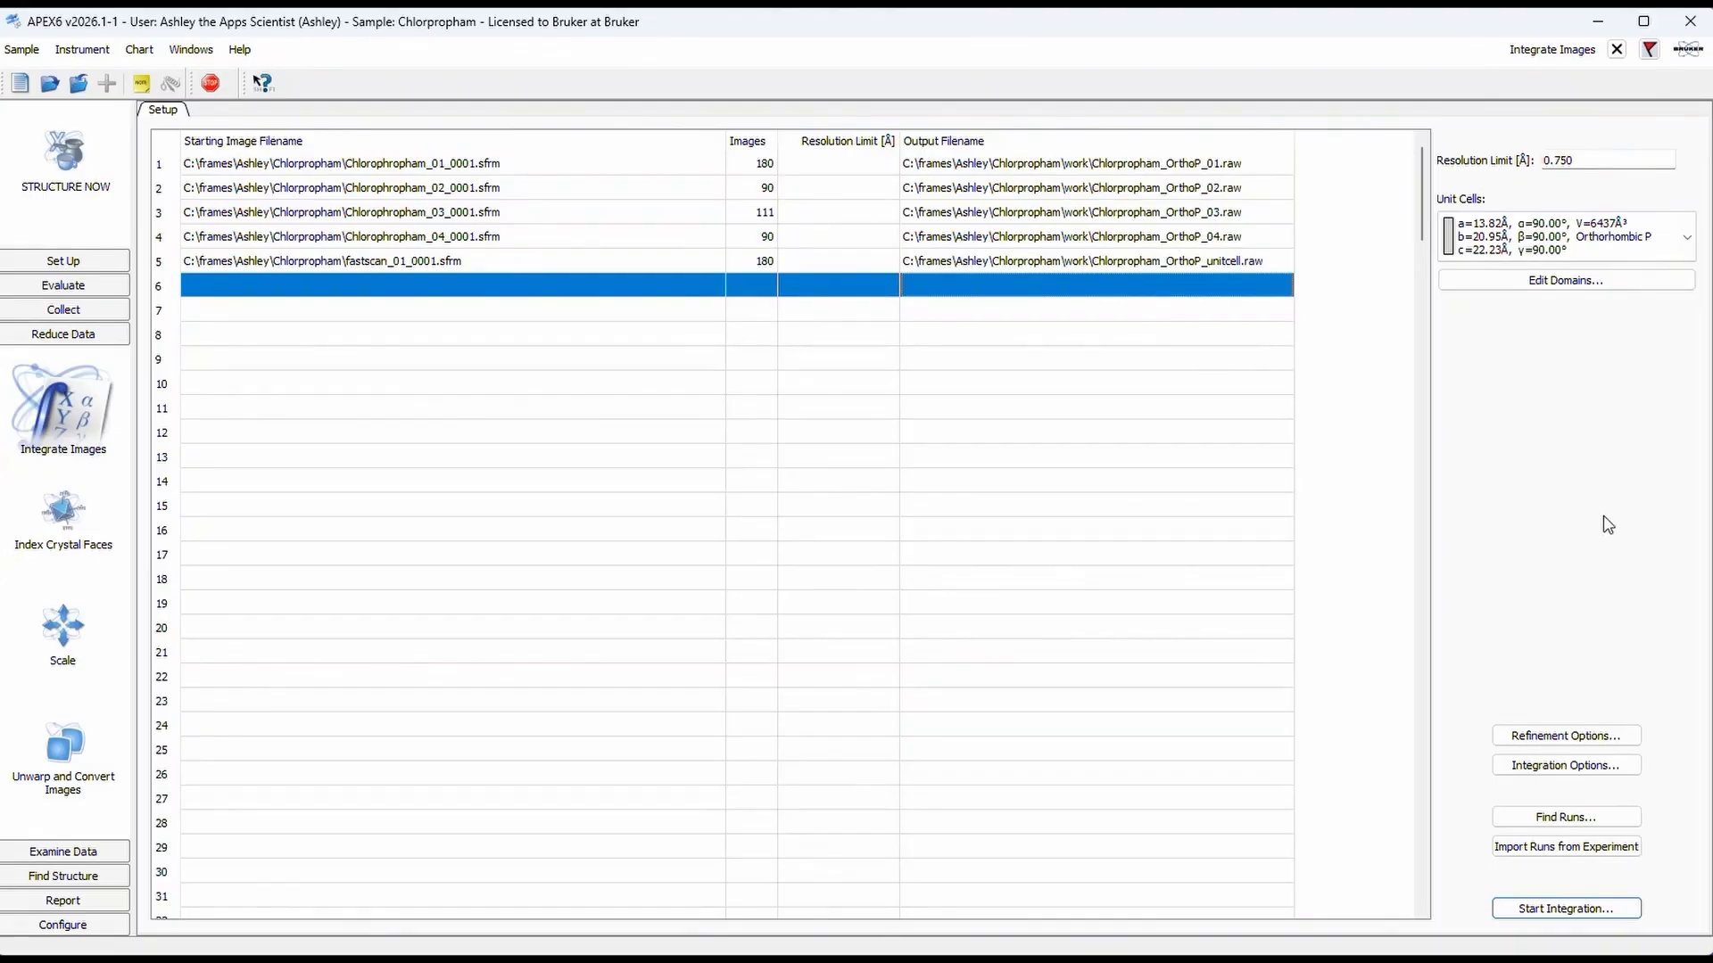
Step: Start the integration of all listed runs
{"action": "left_click", "coordinate": [1635, 912]}
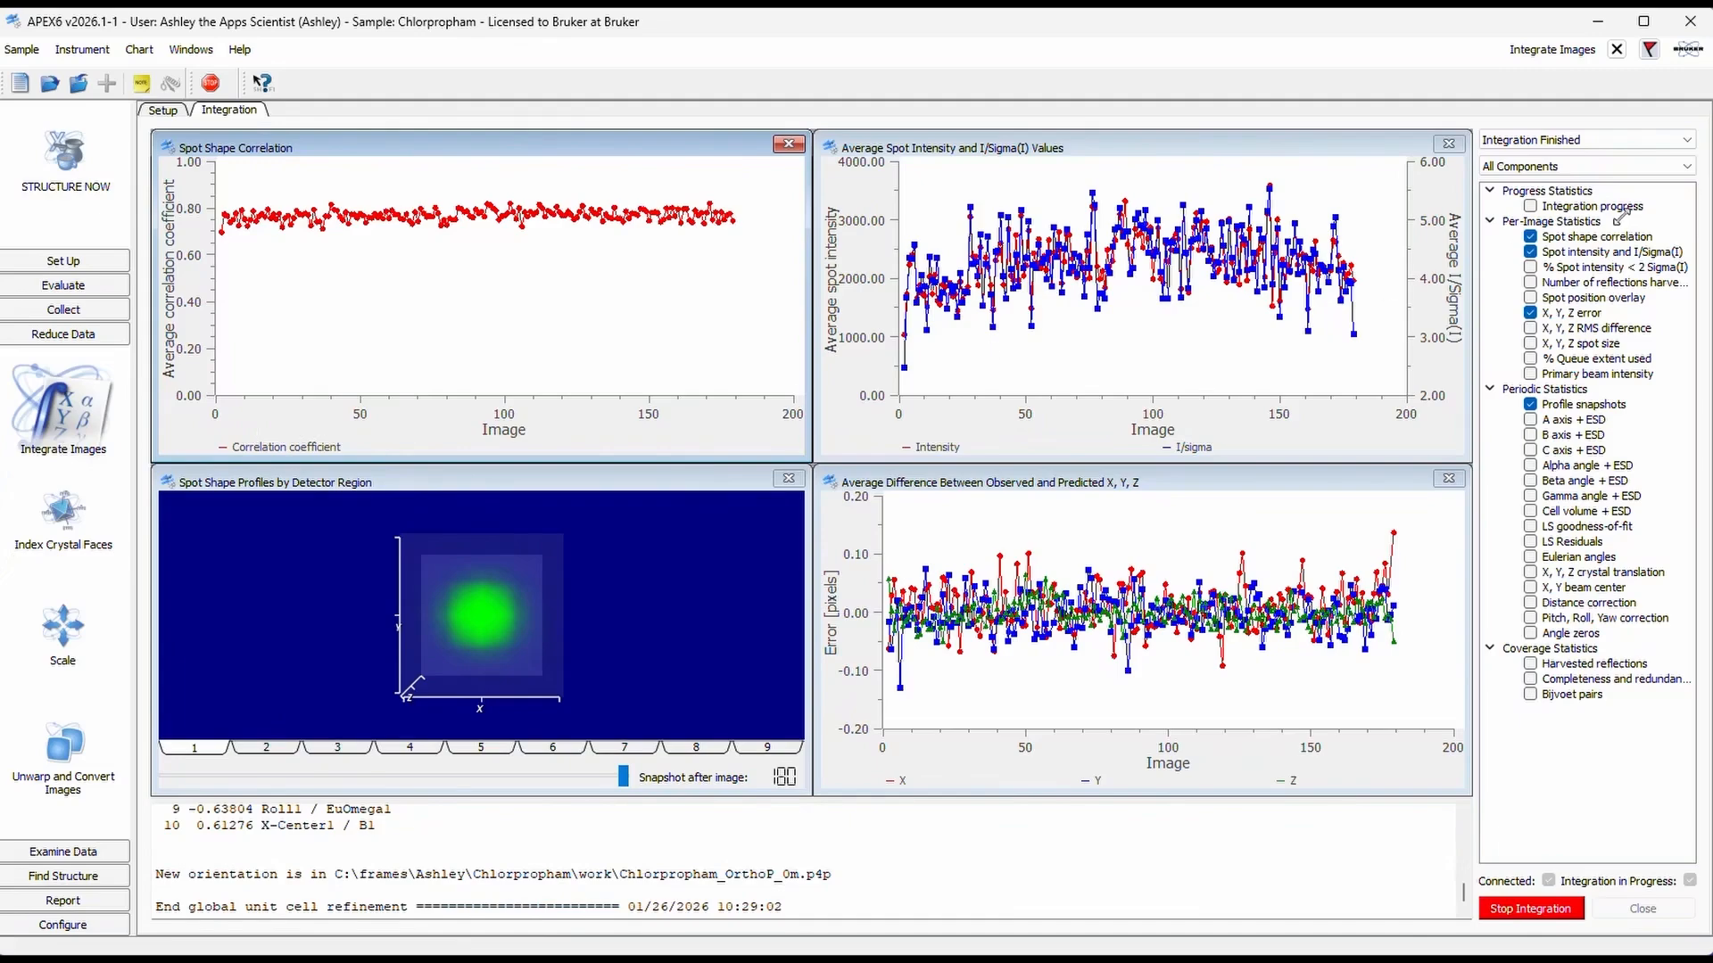
Step: Review the plots of Scan 2 for Pass 1, Pass 2, Pass 3 and Integration, and close the integration results
{"action": "left_click", "coordinate": [1570, 140]}
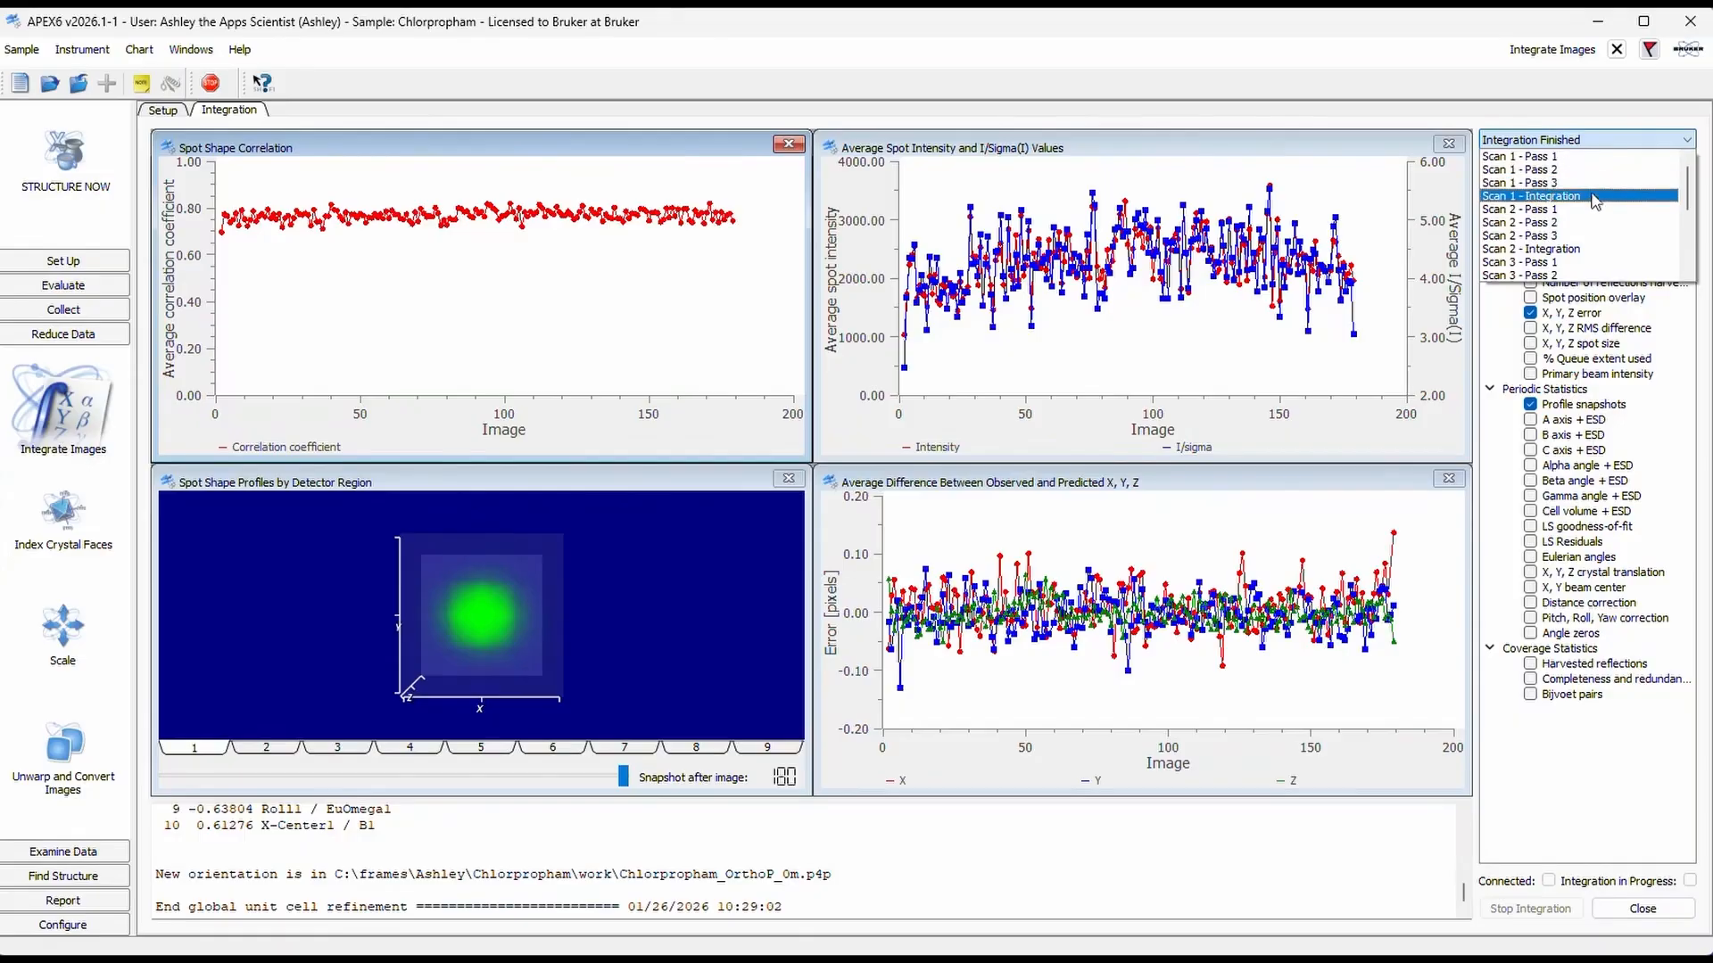
{"action": "left_click", "coordinate": [1594, 221]}
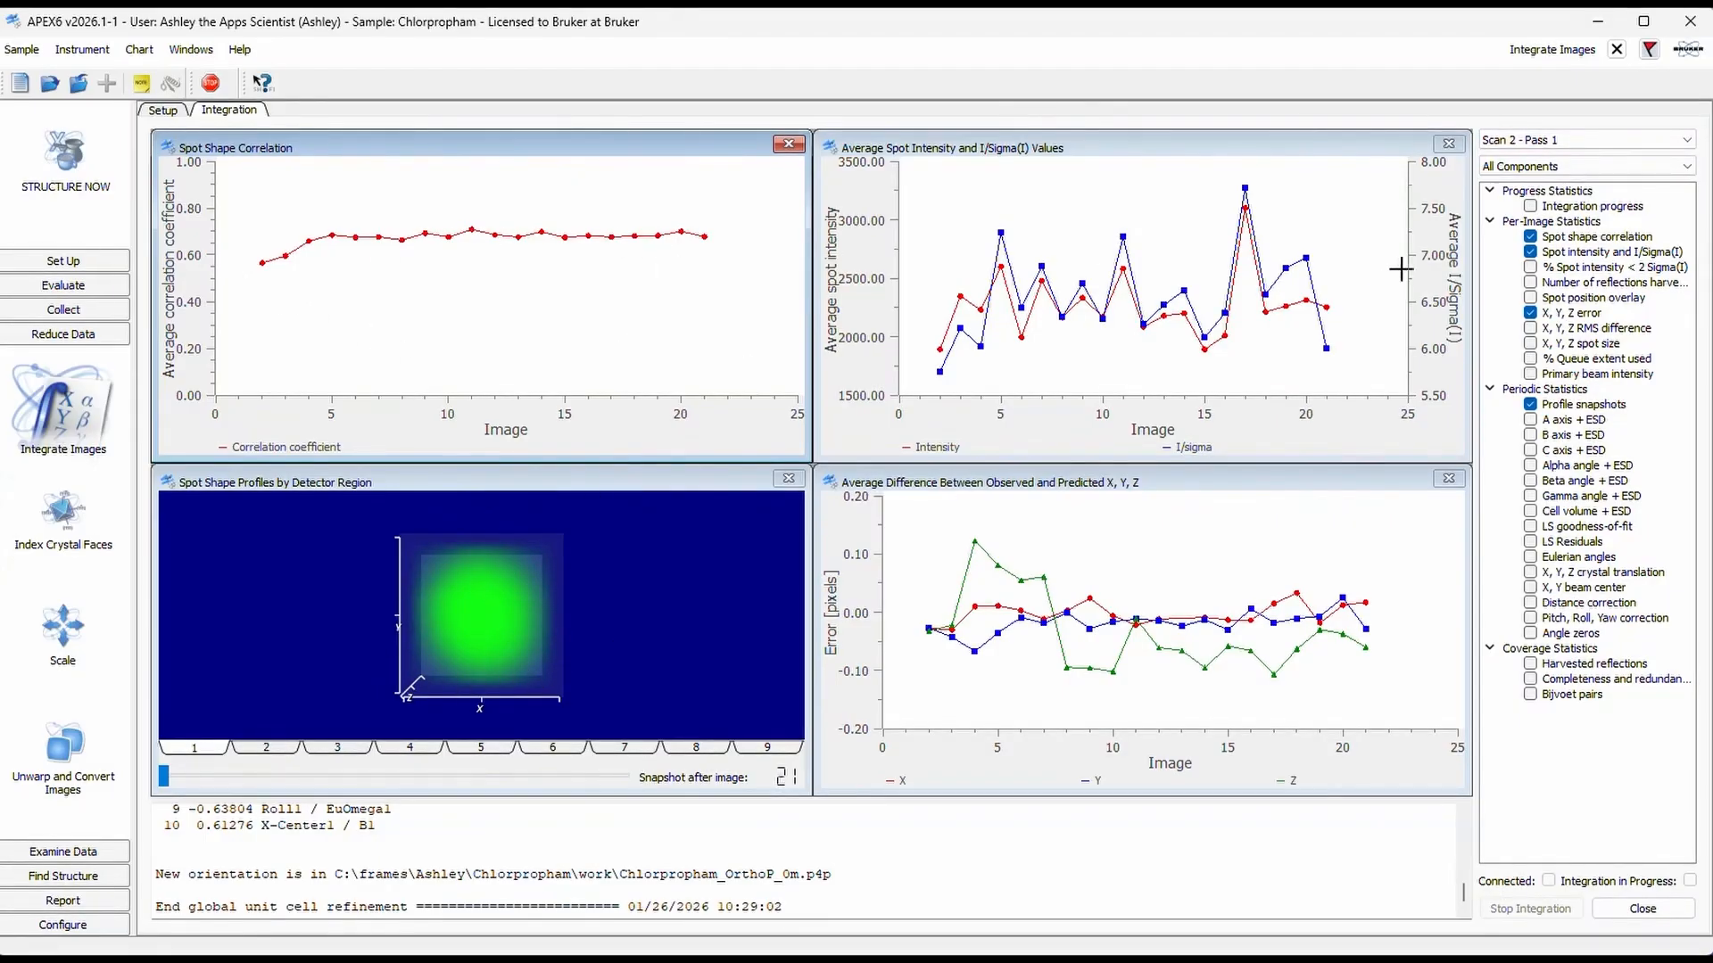
{"action": "left_click", "coordinate": [1570, 140]}
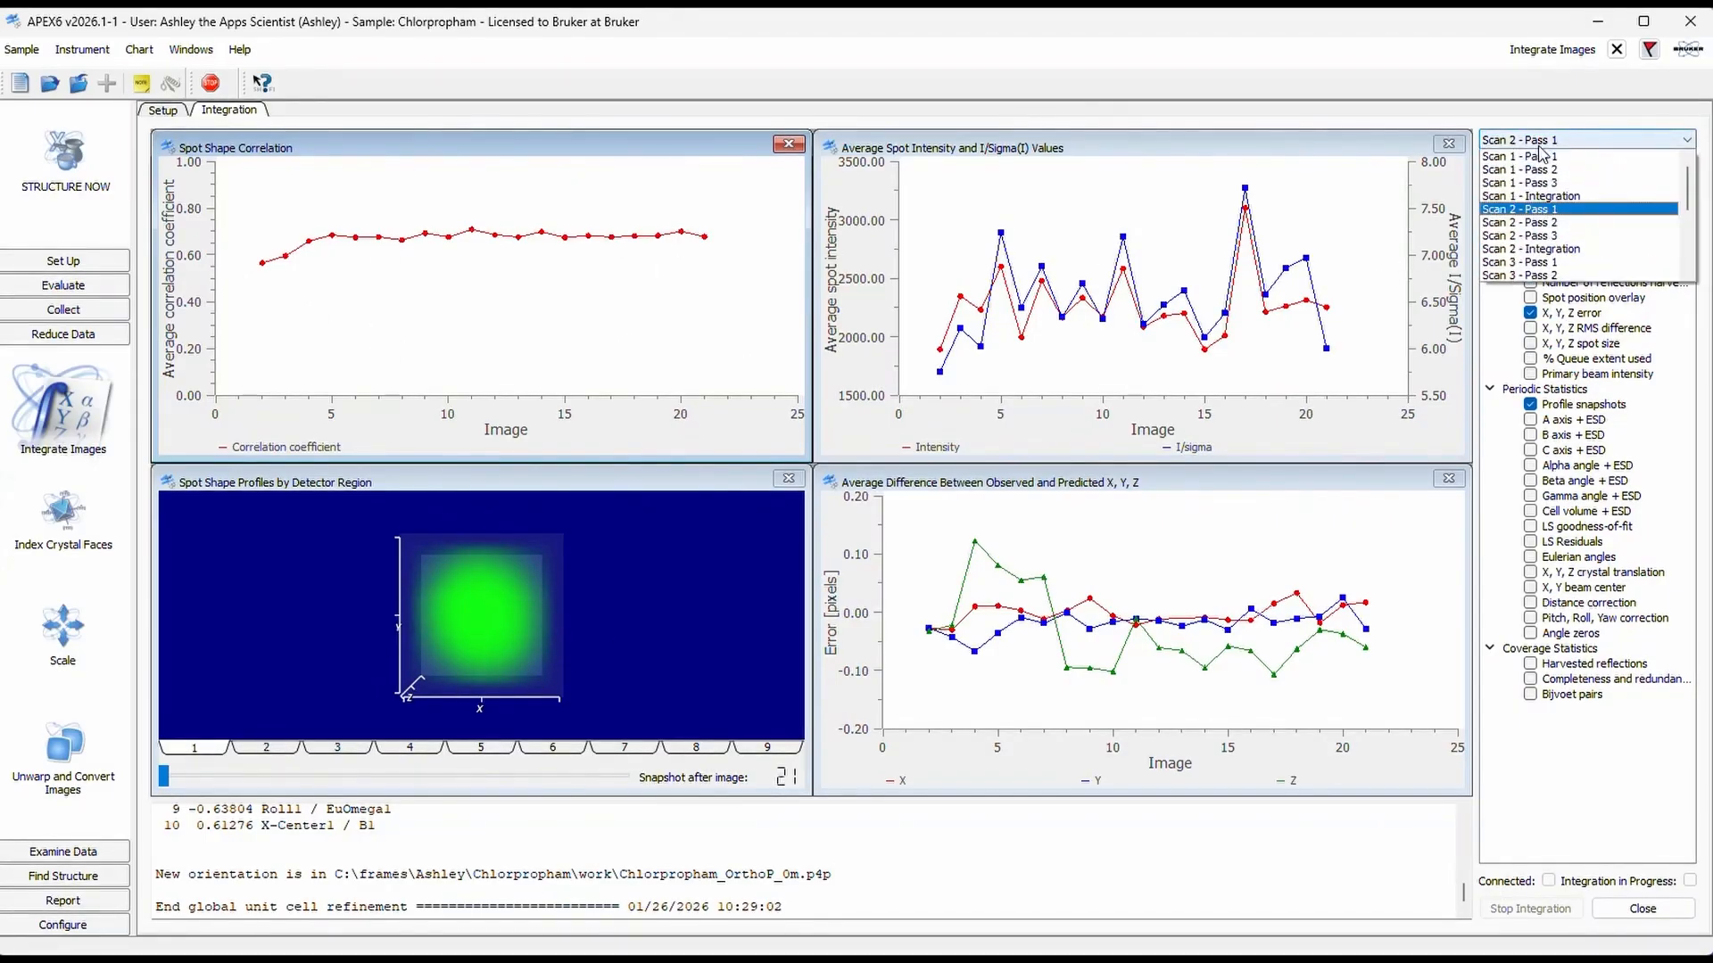
{"action": "left_click", "coordinate": [1572, 223]}
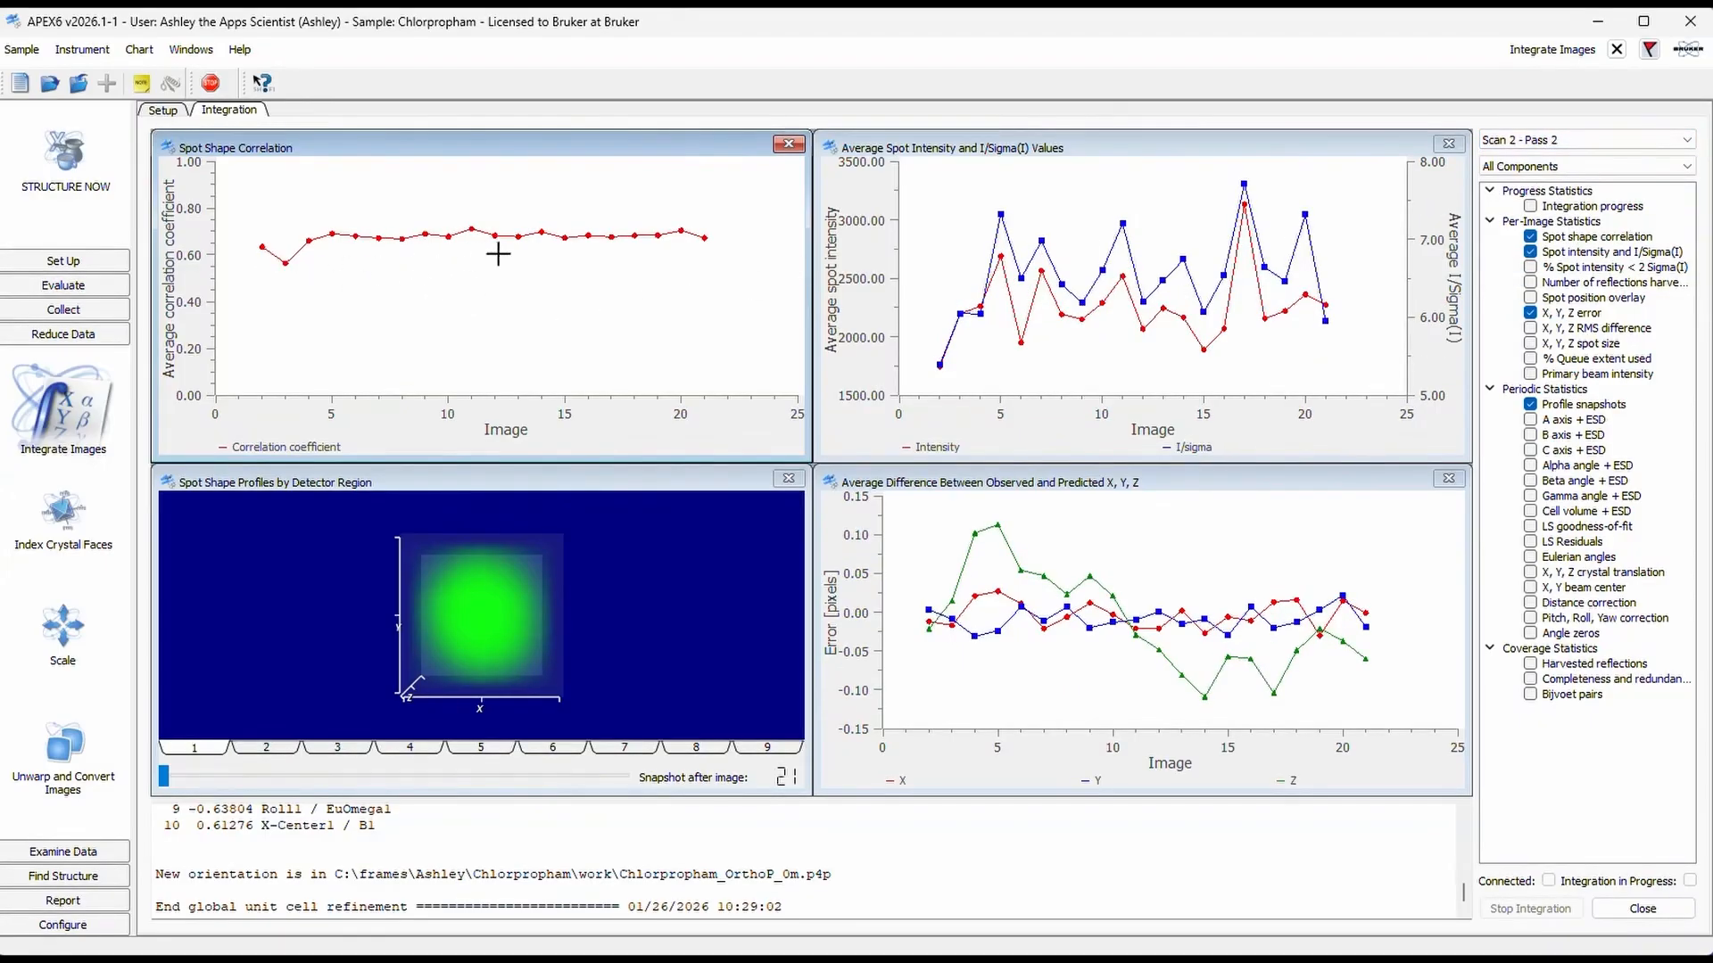
{"action": "left_click", "coordinate": [1545, 142]}
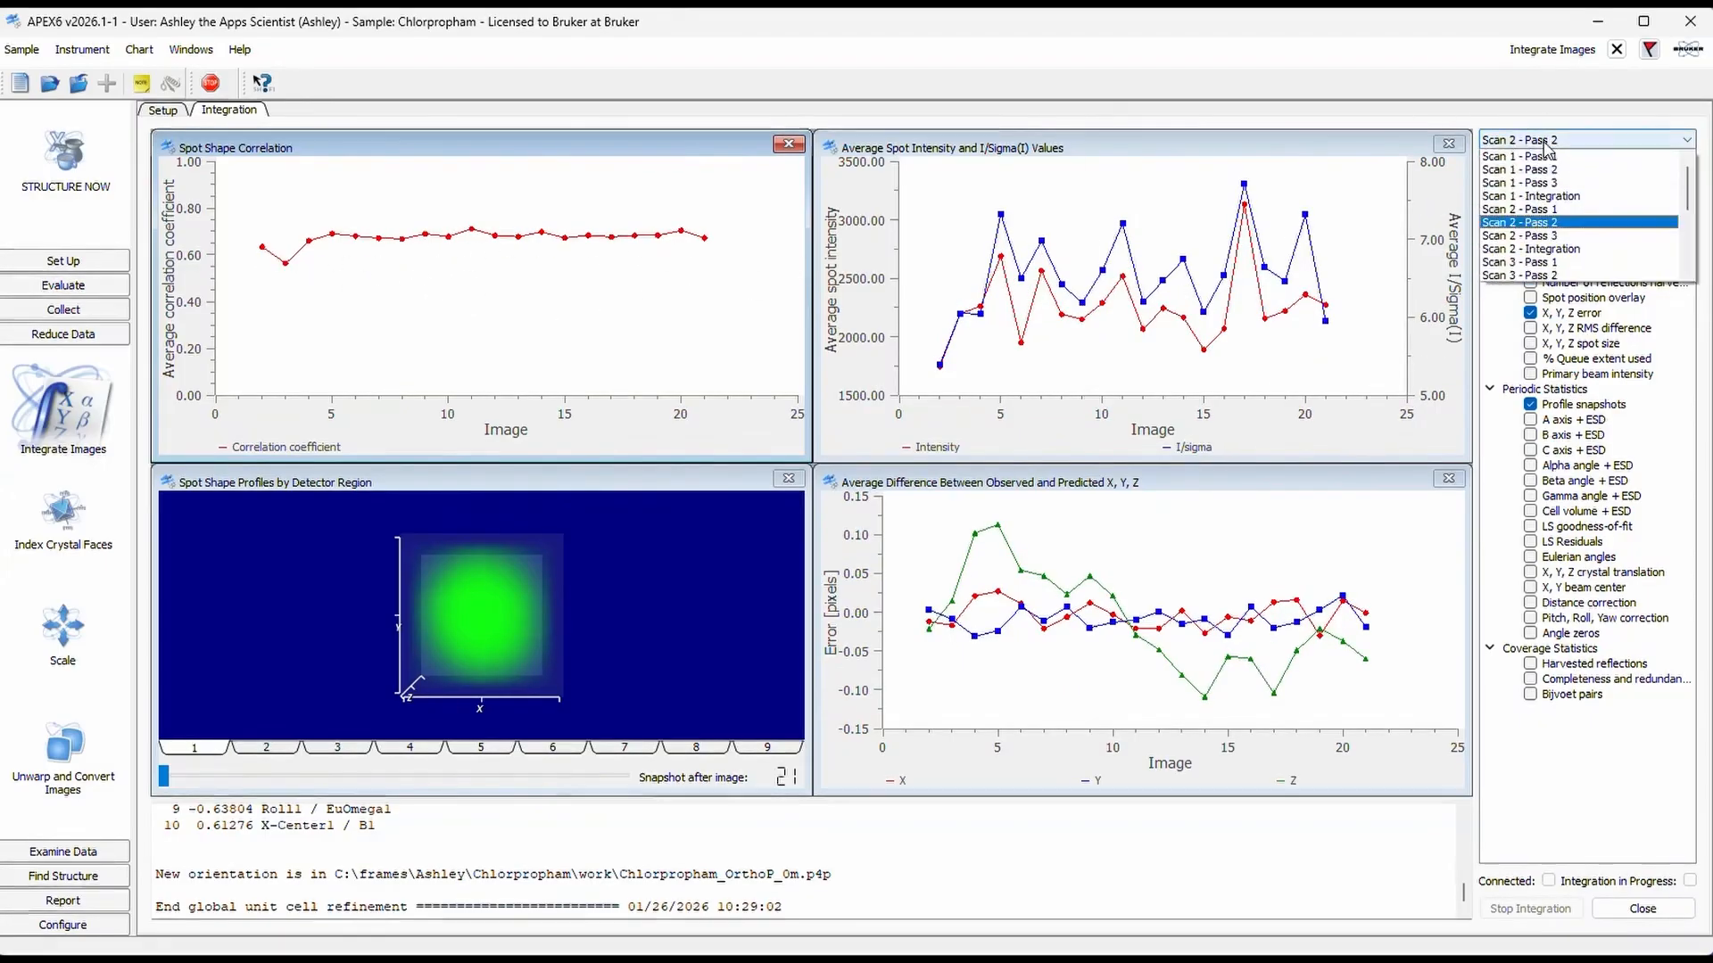
{"action": "left_click", "coordinate": [1563, 235]}
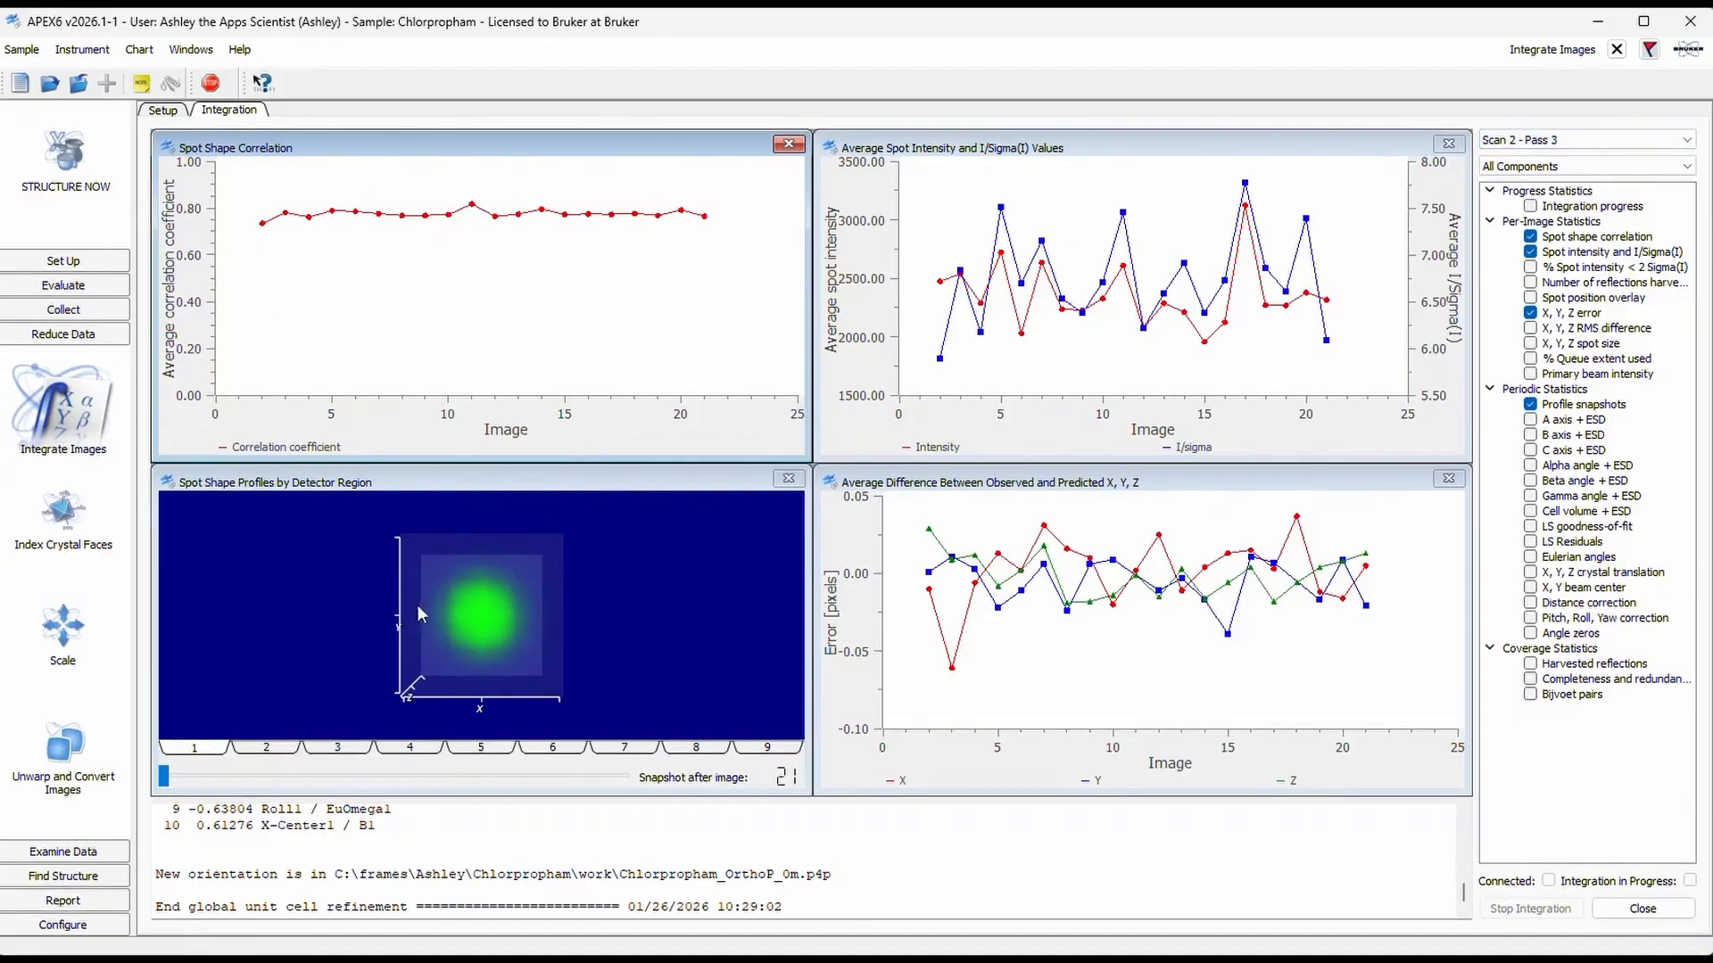
{"action": "left_click", "coordinate": [1593, 140]}
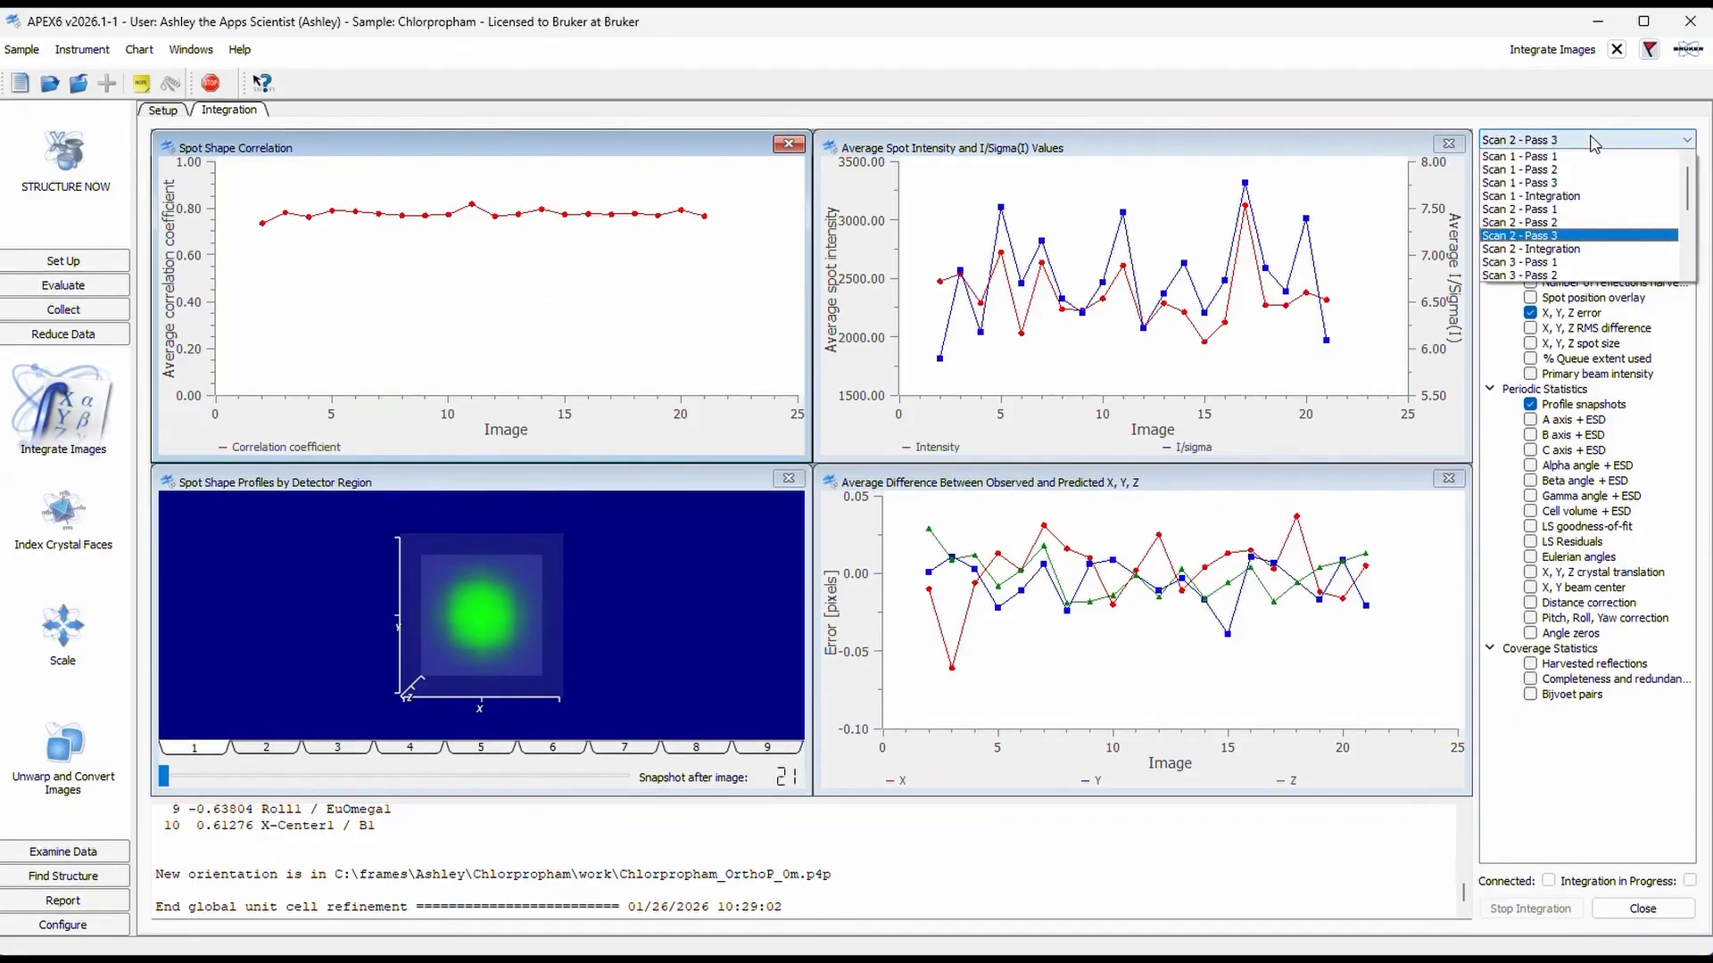
{"action": "left_click", "coordinate": [1592, 249]}
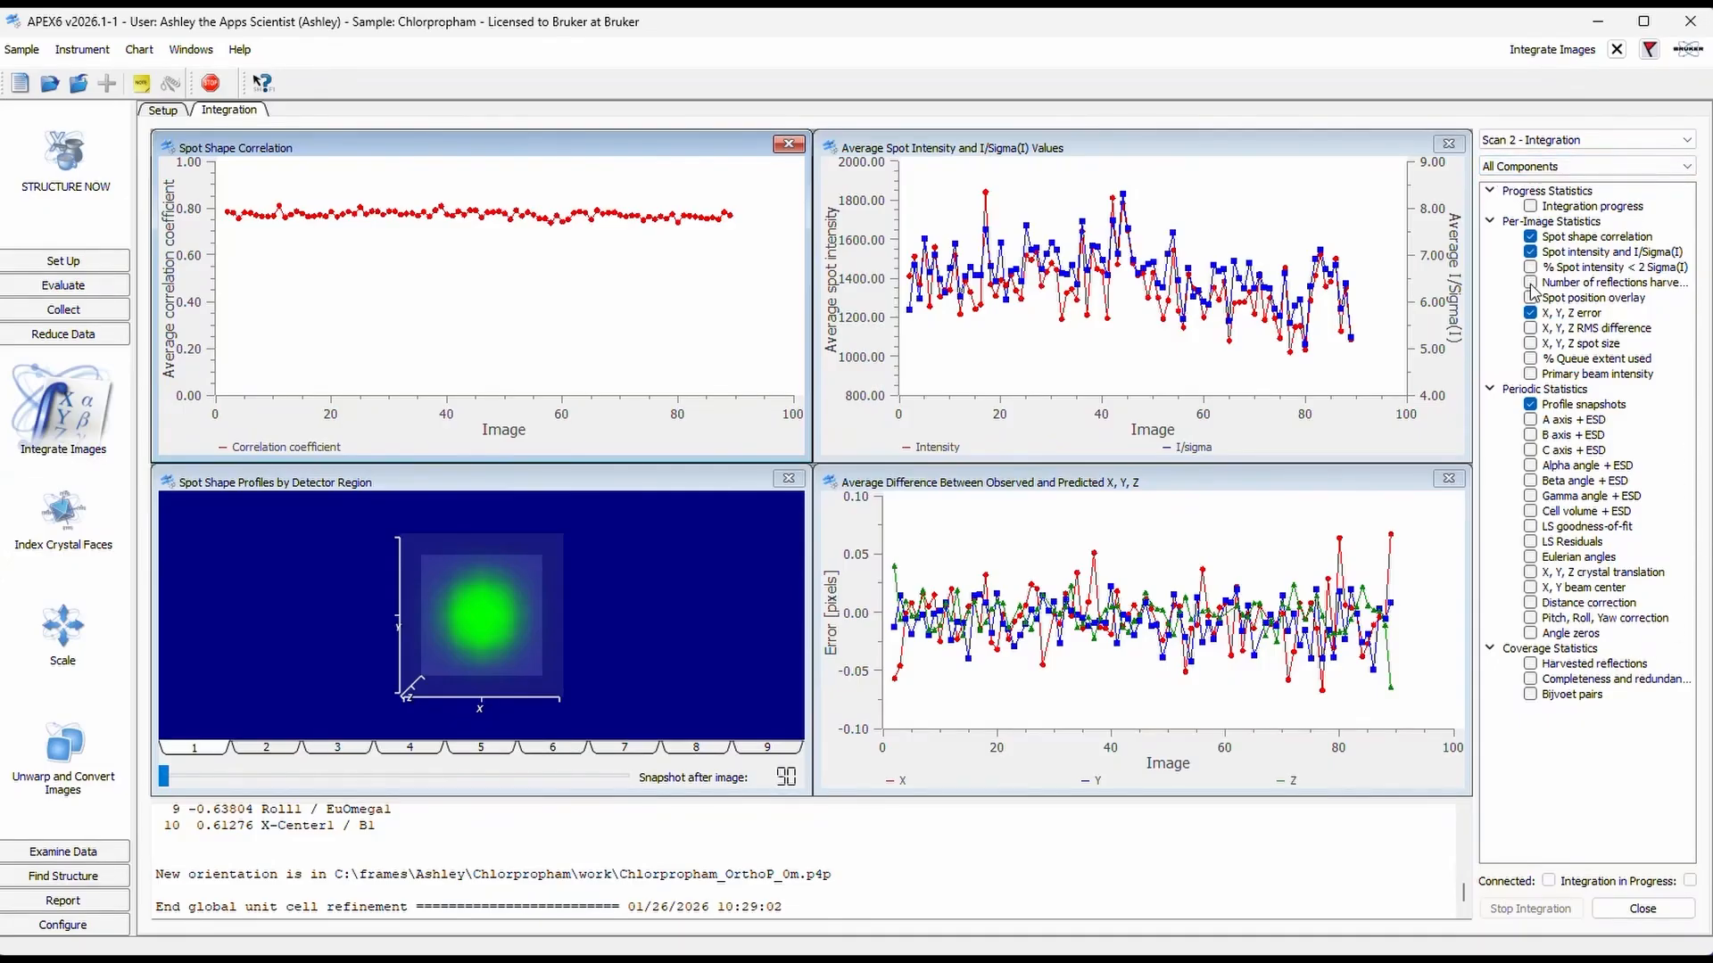
{"action": "left_click", "coordinate": [1649, 911]}
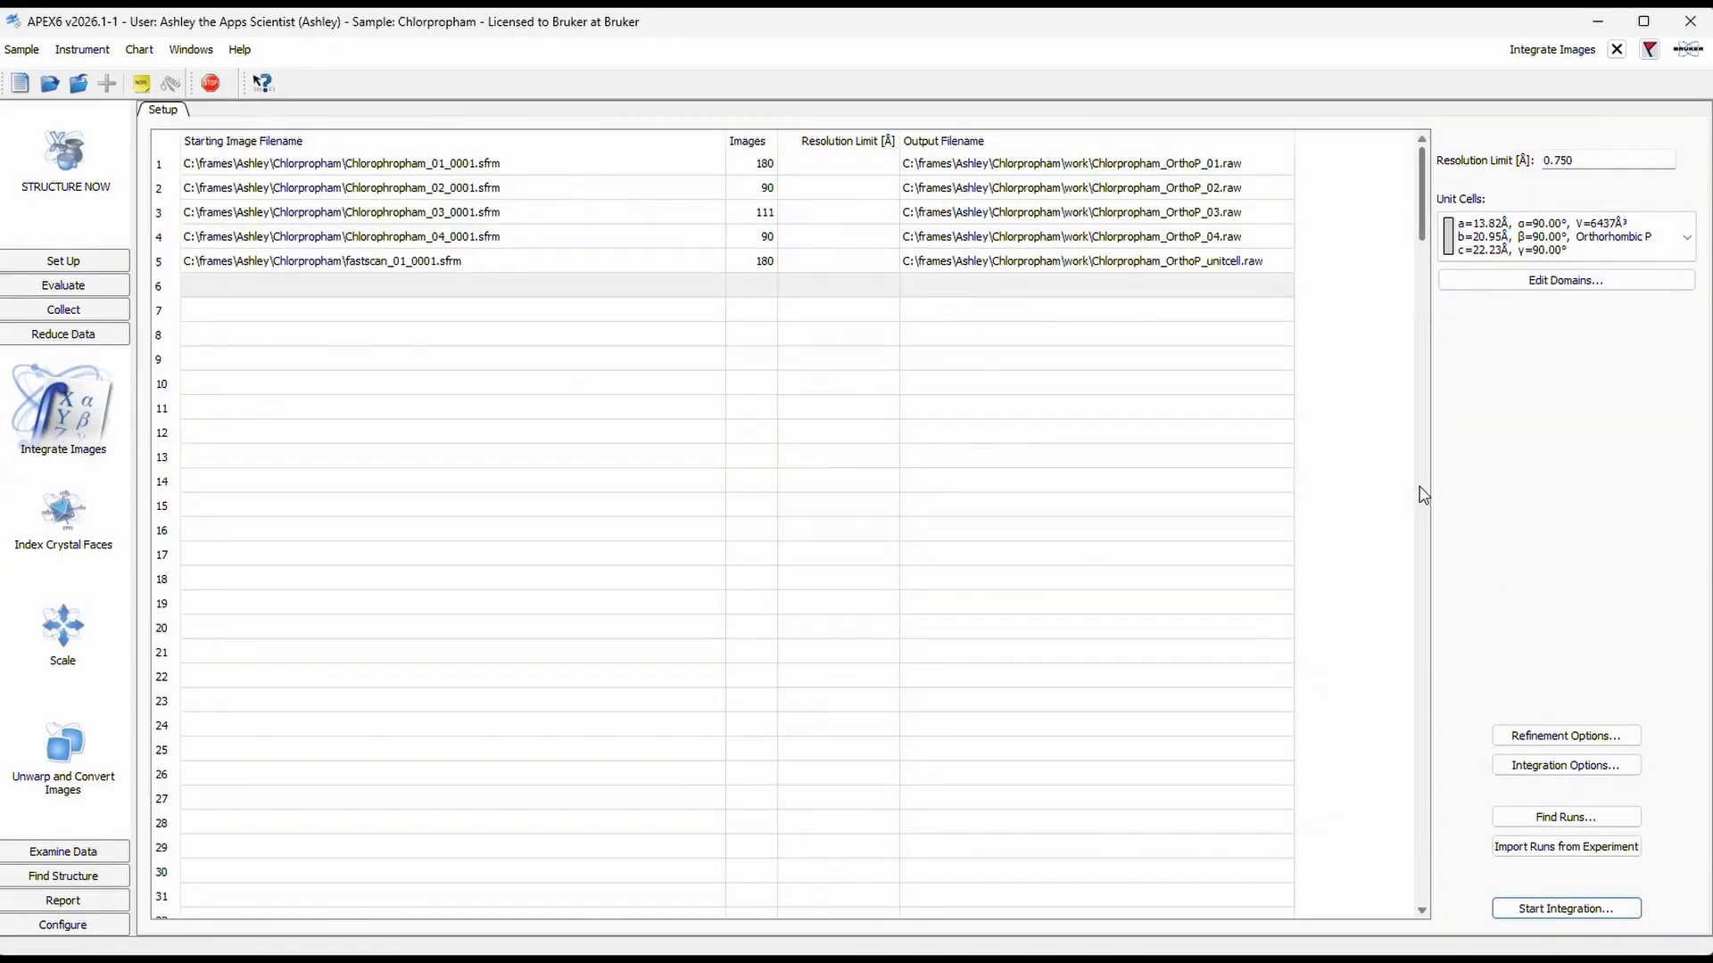
Step: Examine the first run's integration listing file down to the coverage statistics at its end, and dismiss it
{"action": "double_click", "coordinate": [1276, 174]}
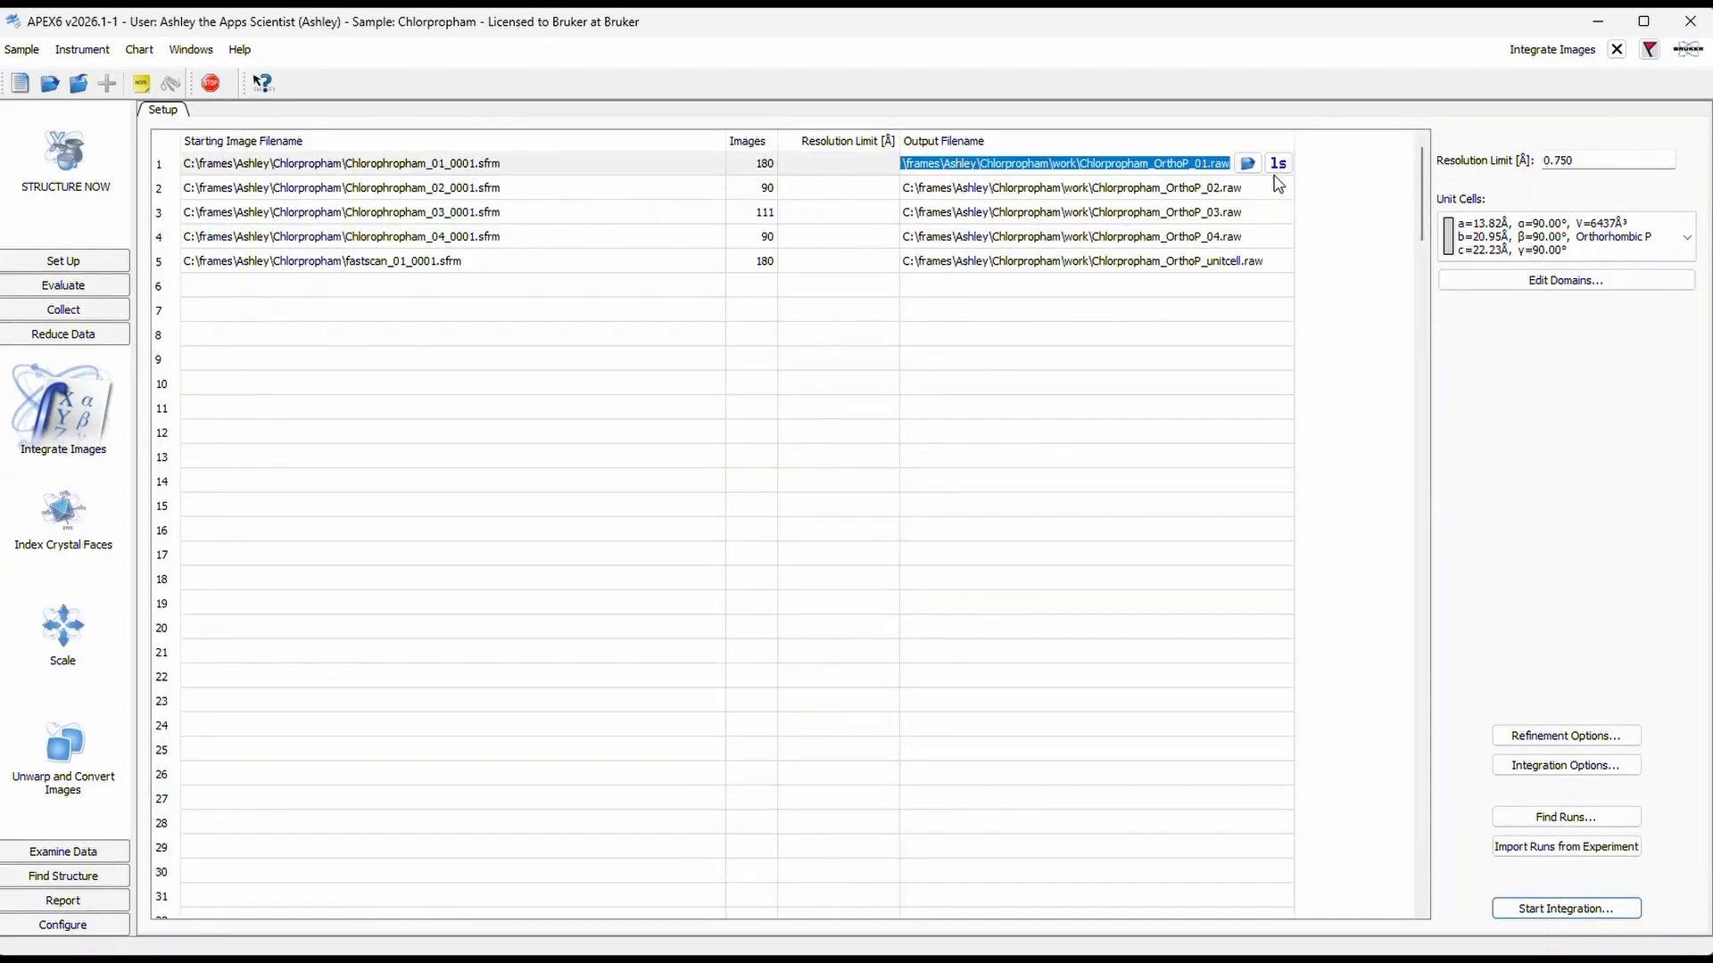
{"action": "left_click", "coordinate": [1279, 164]}
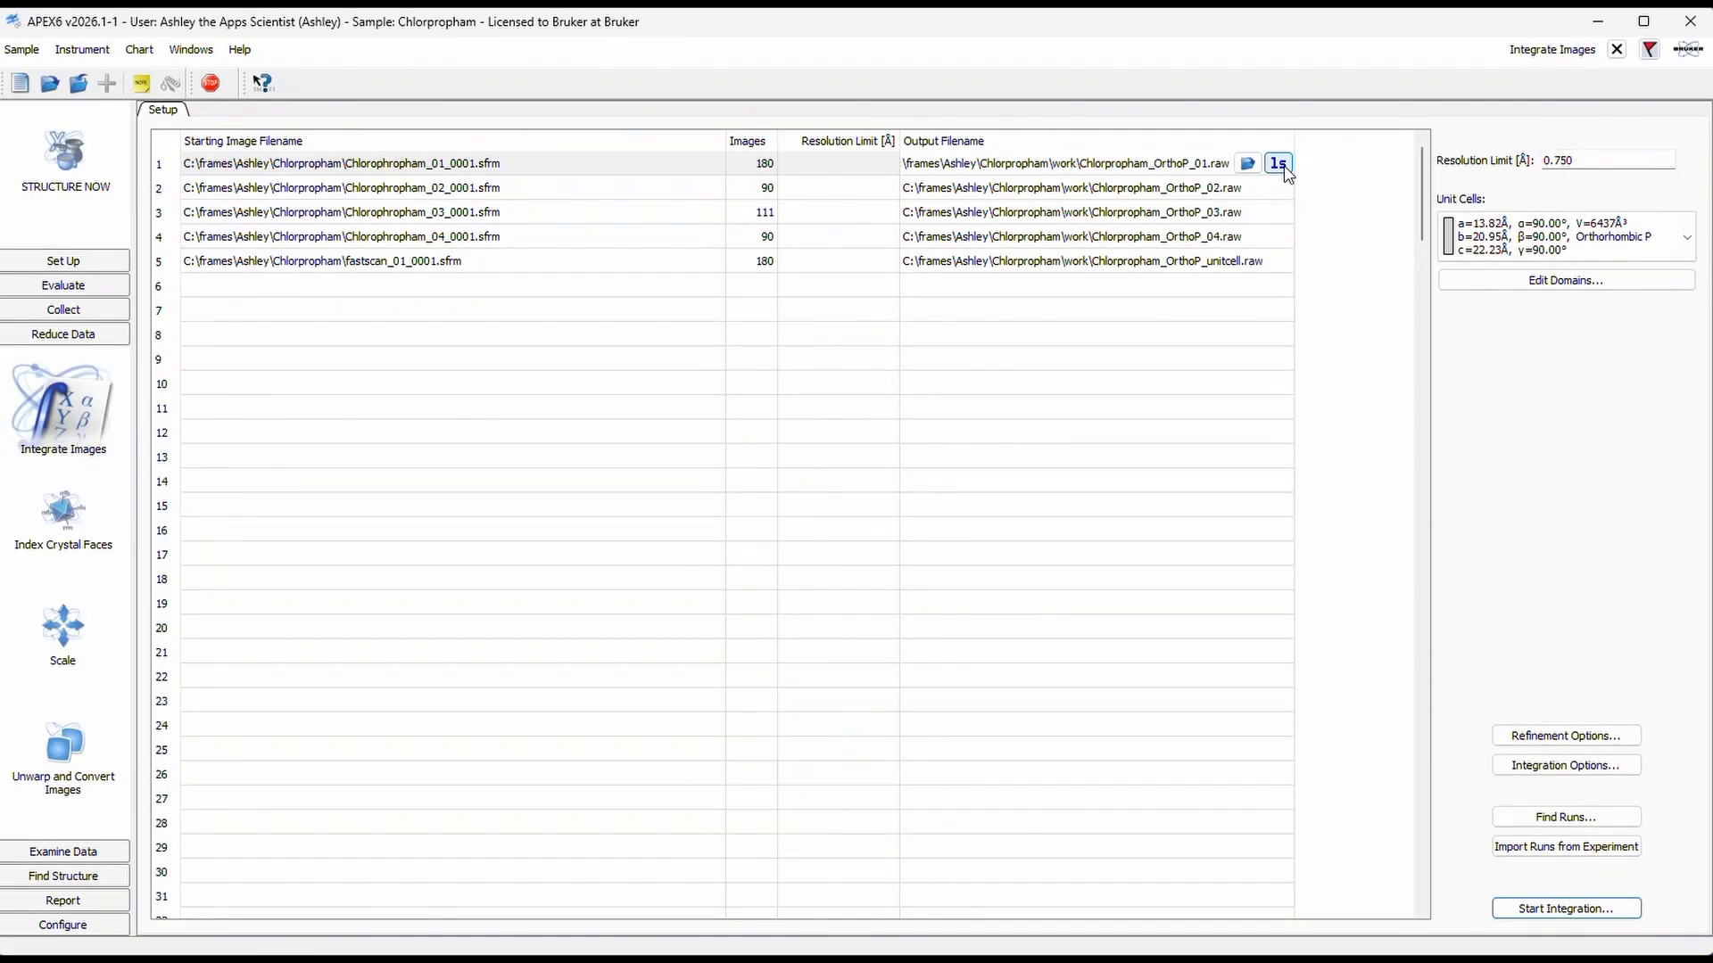
{"action": "left_click", "coordinate": [1278, 164]}
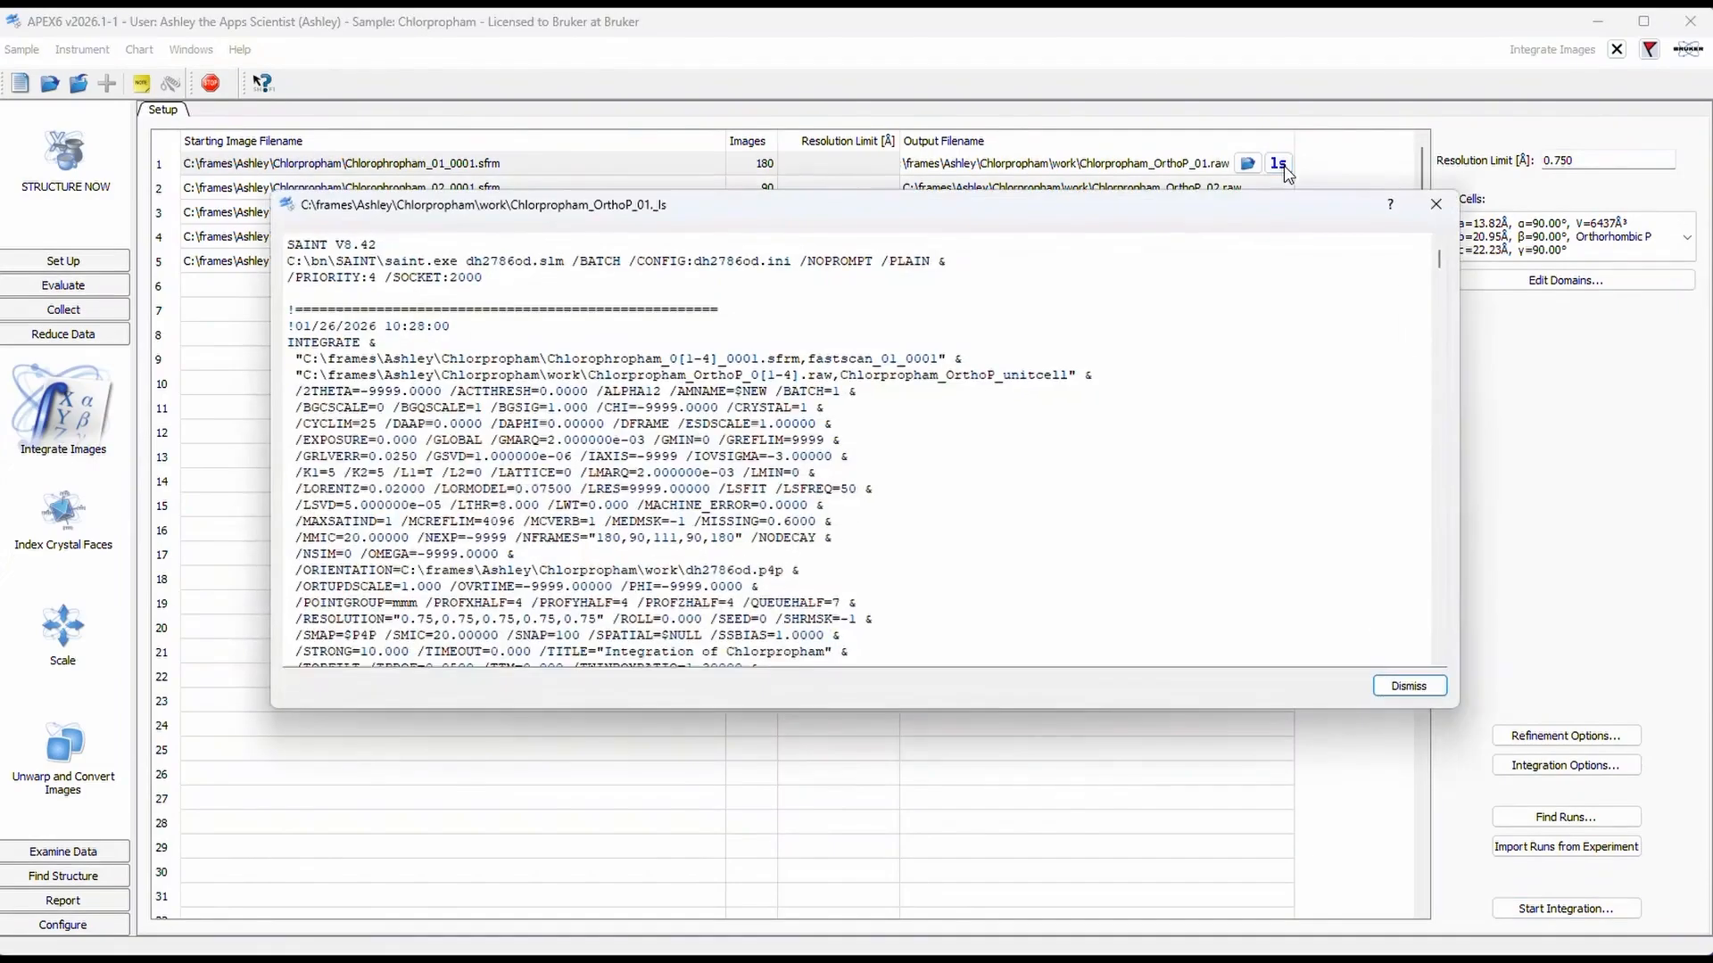
{"action": "left_click_drag", "start_coordinate": [1439, 265], "coordinate": [1494, 660]}
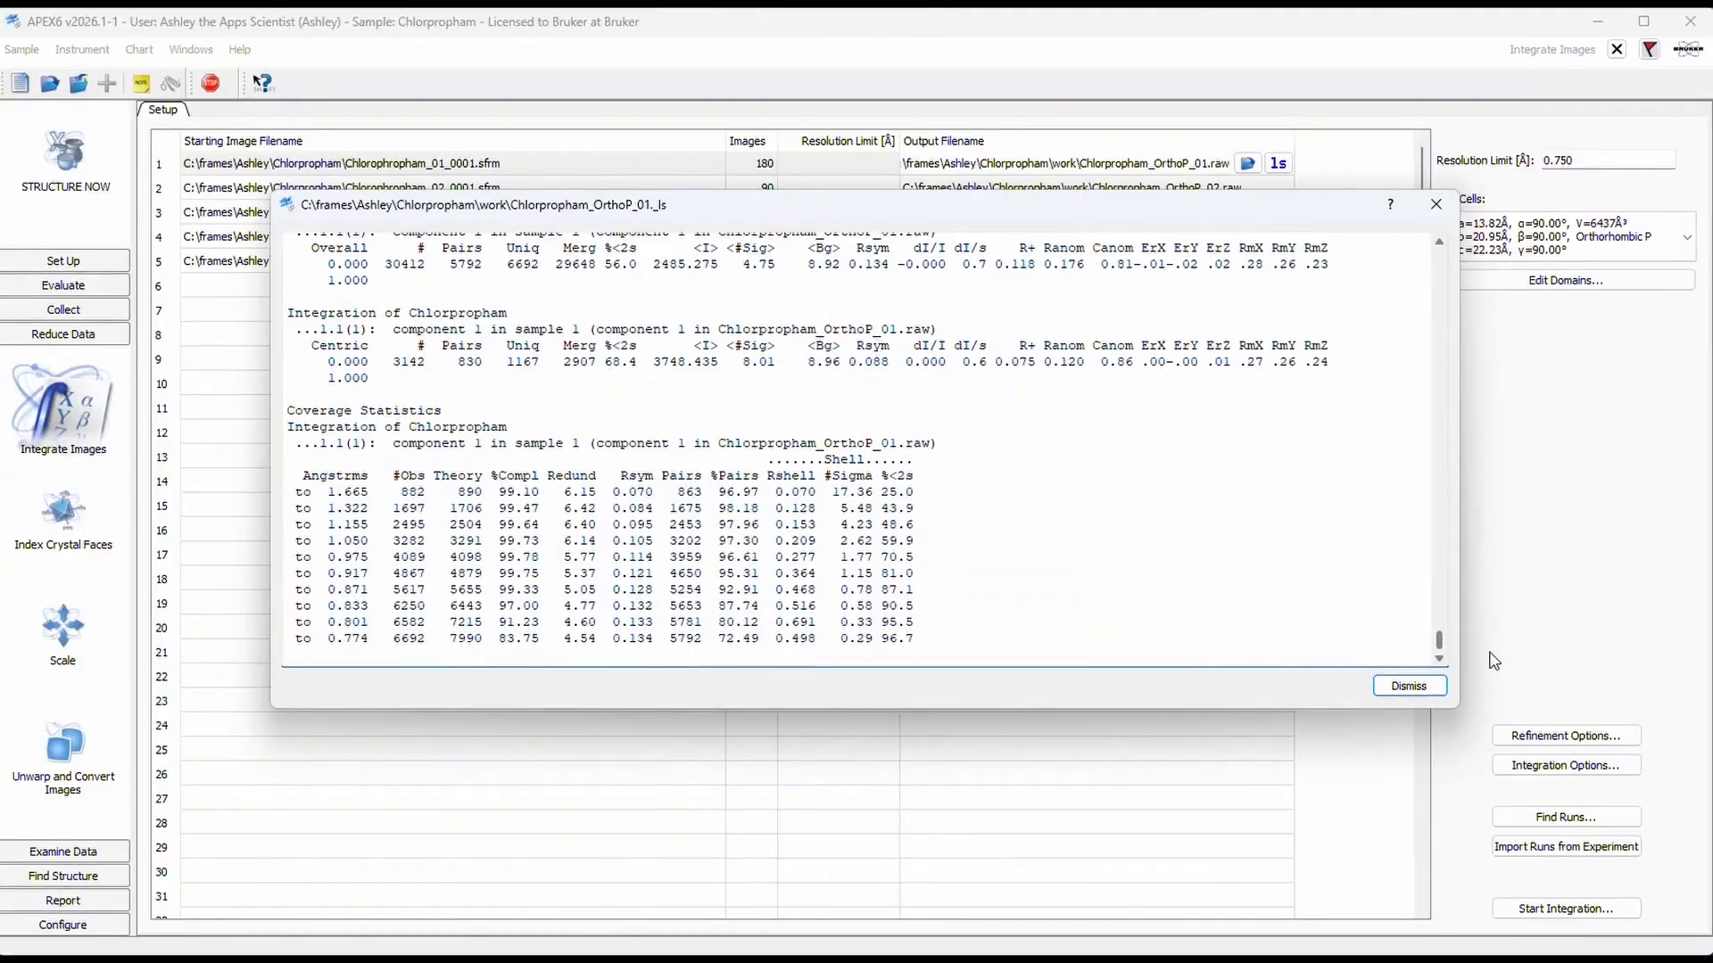
{"action": "left_click", "coordinate": [1405, 693]}
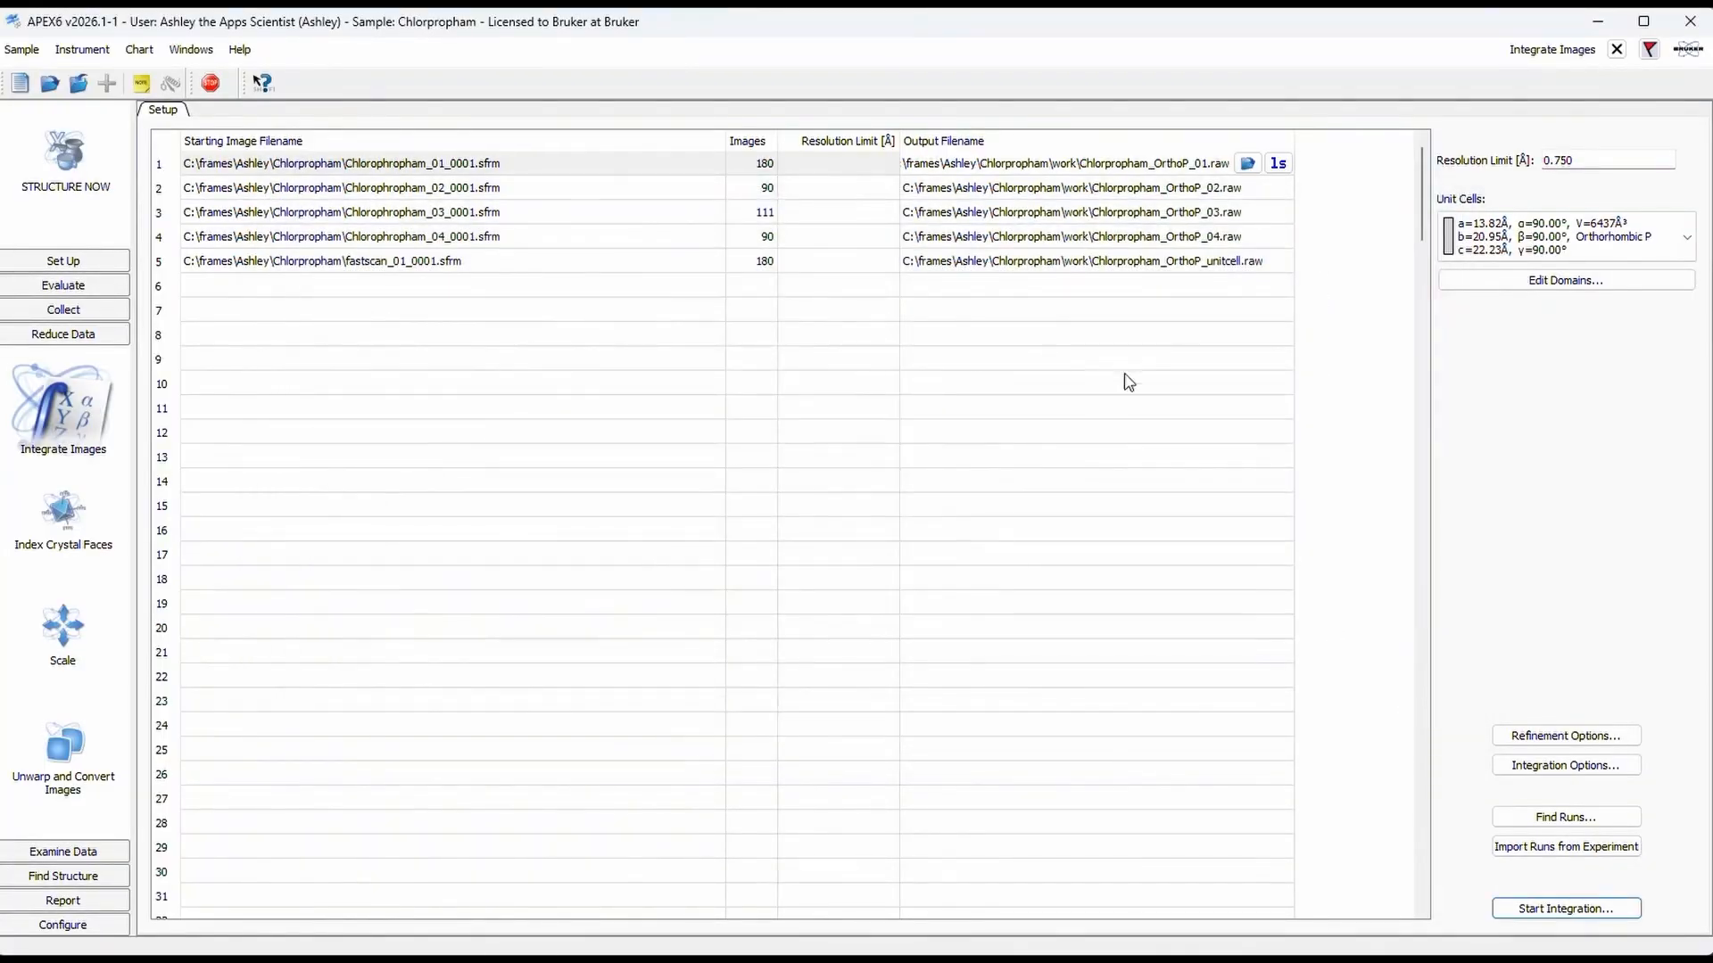
Step: Sort the work directory by file type, examine Chlorpropham_OrthoP_0m._ls for total predicted spots and spots exceeding the frame queue size, and close both
{"action": "left_click", "coordinate": [21, 49]}
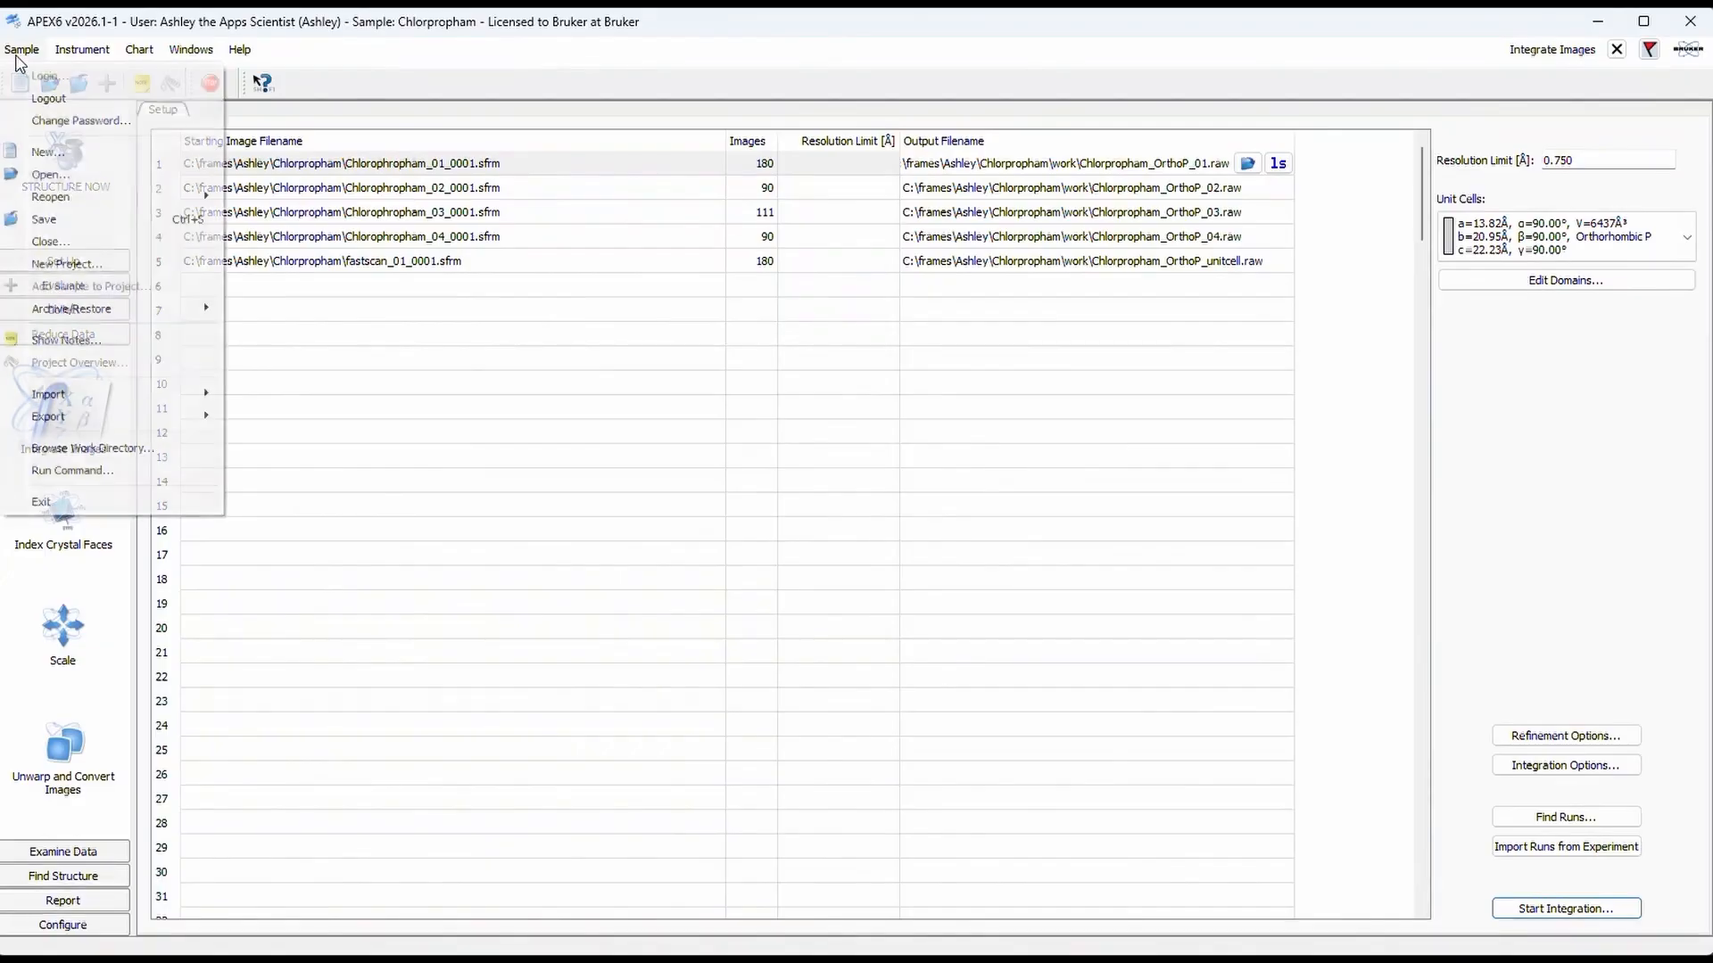
{"action": "left_click", "coordinate": [169, 451]}
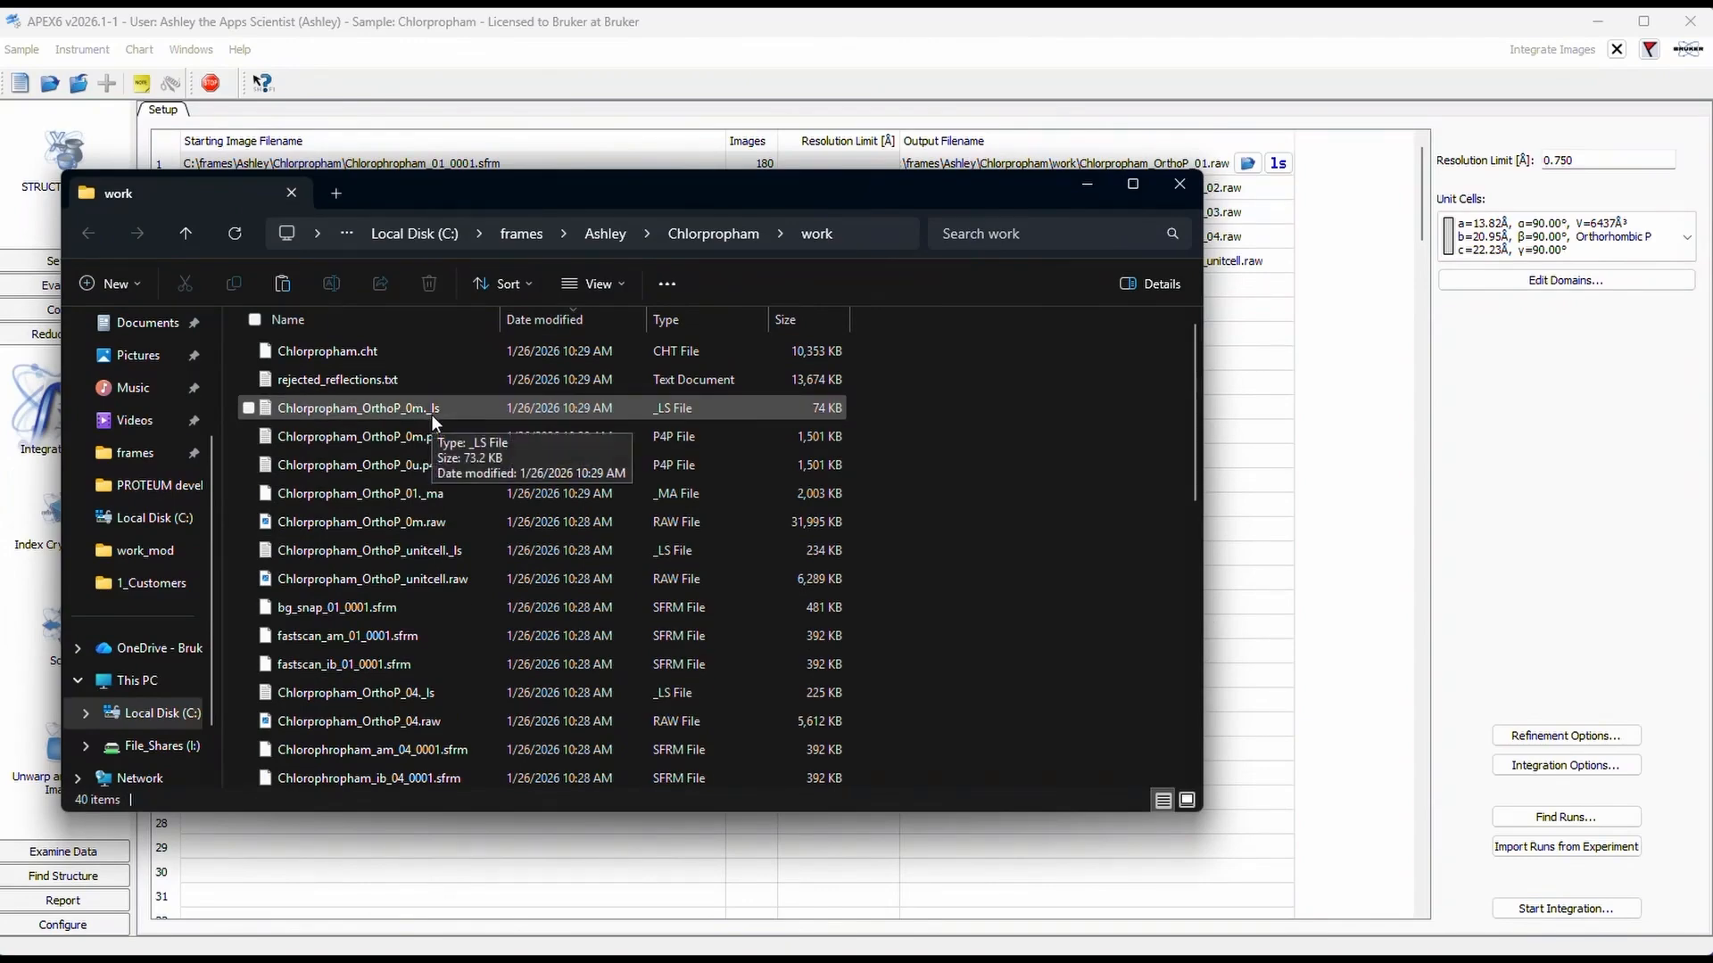
{"action": "left_click", "coordinate": [687, 321]}
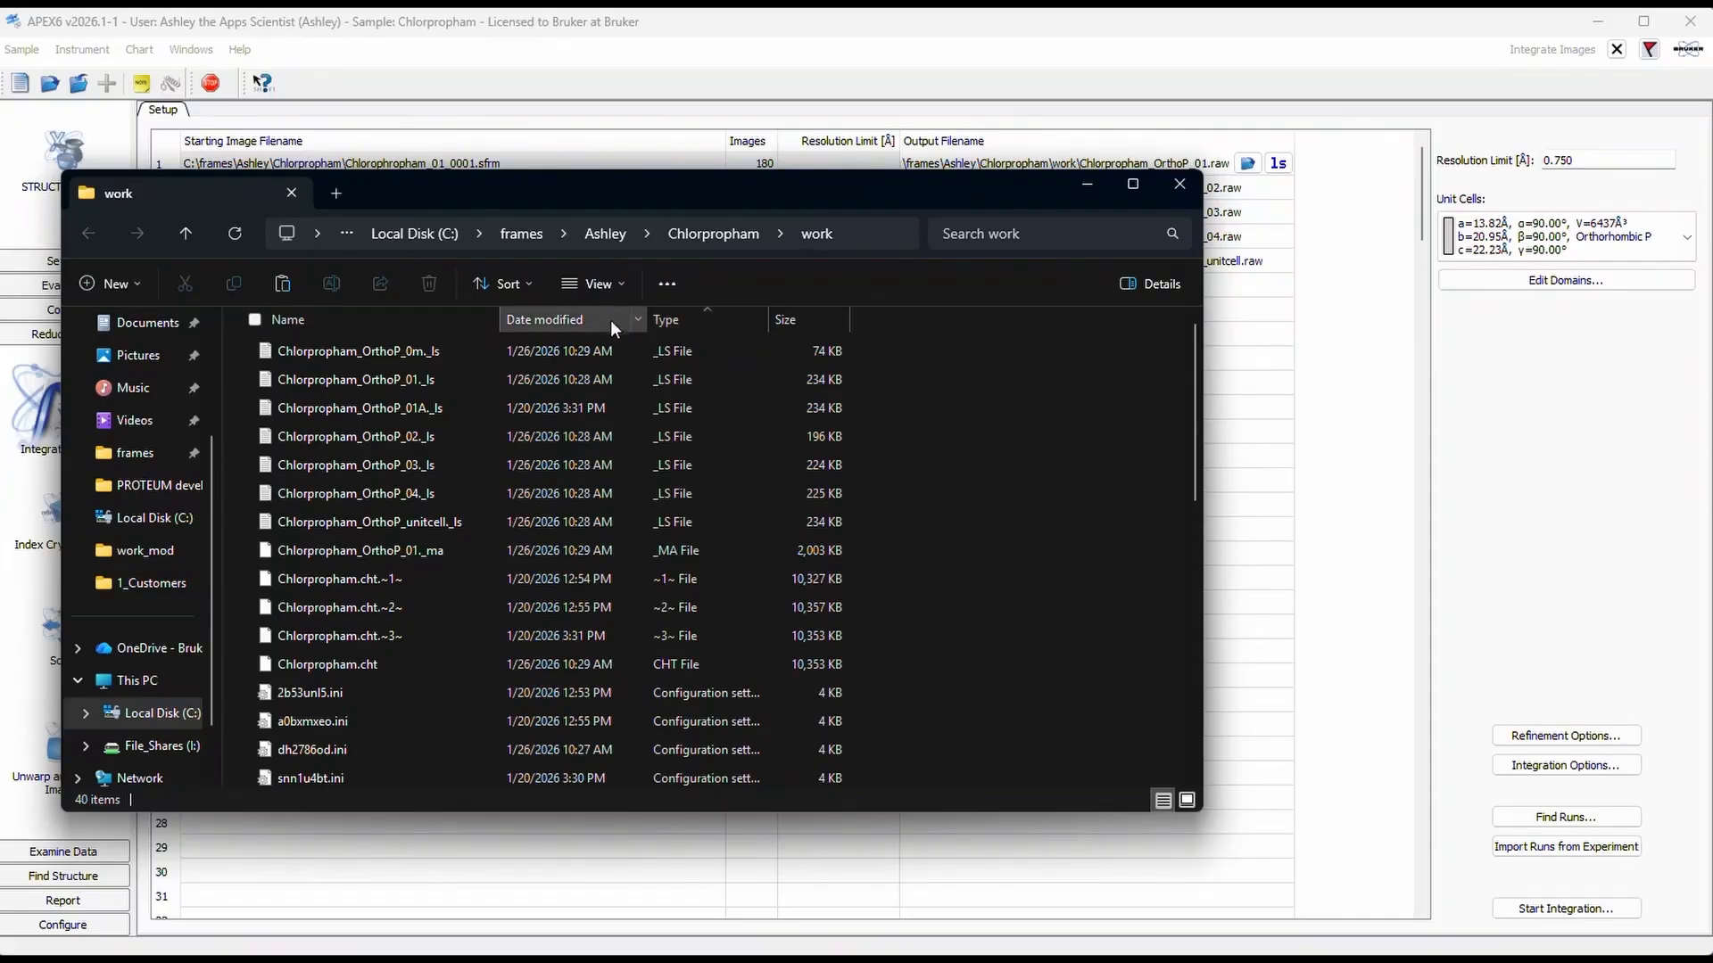
{"action": "double_click", "coordinate": [359, 350]}
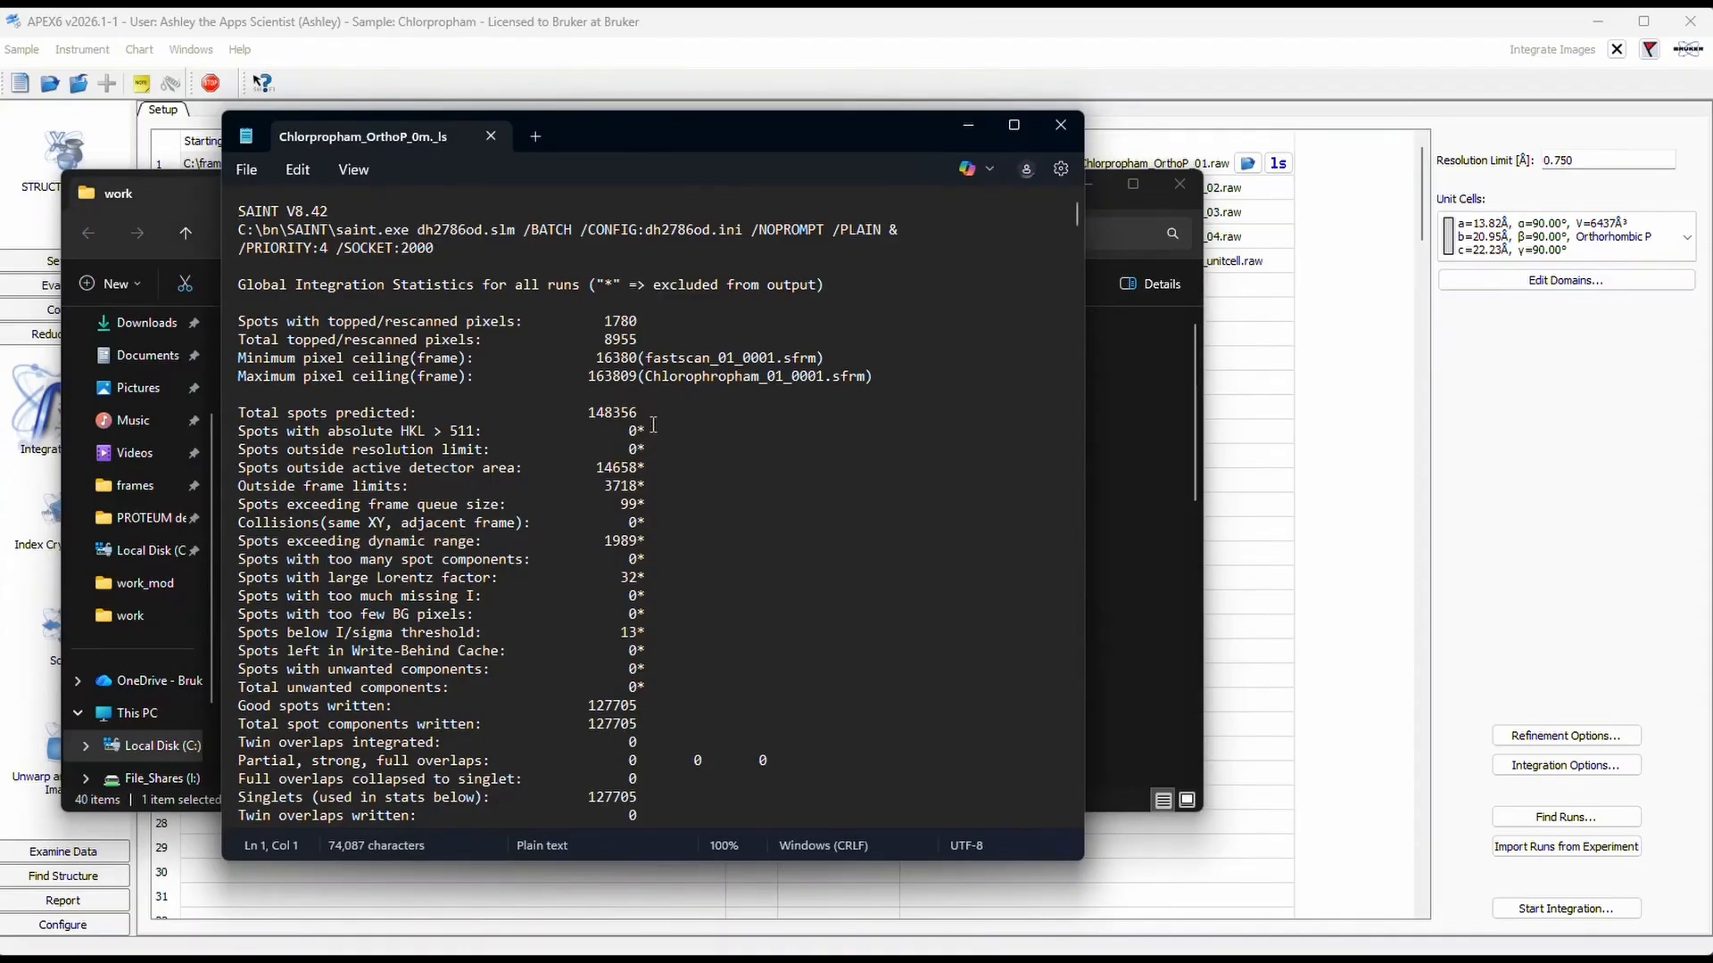
{"action": "left_click_drag", "start_coordinate": [650, 420], "coordinate": [518, 417]}
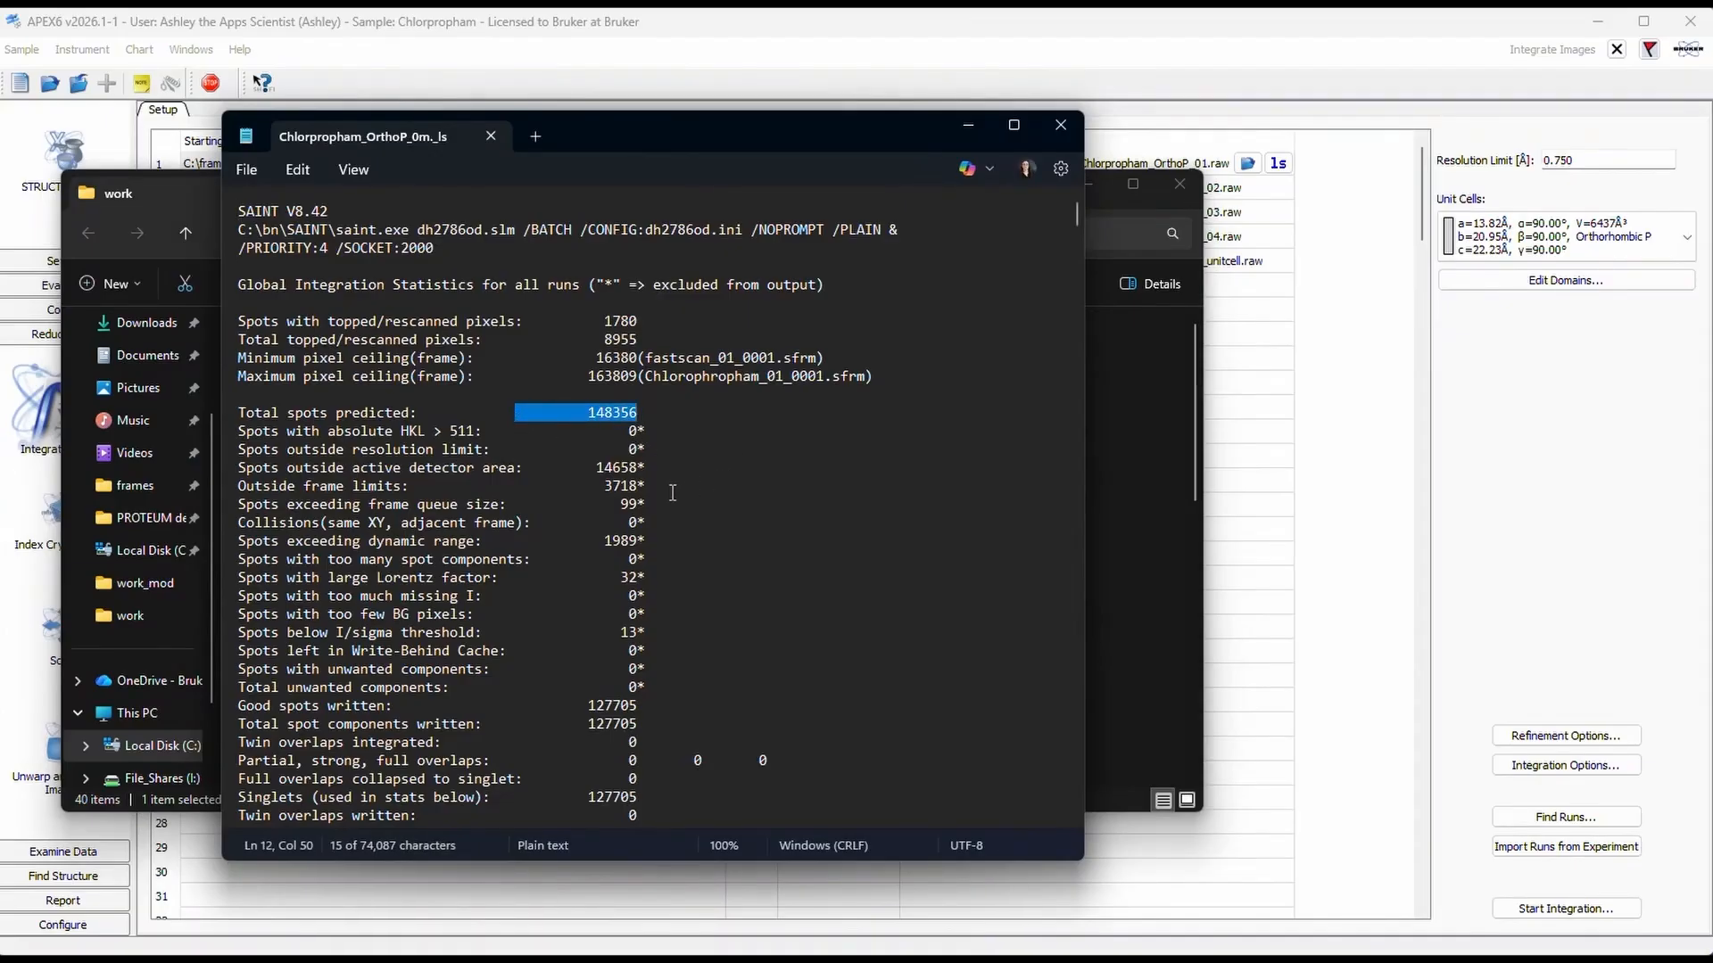
{"action": "left_click_drag", "start_coordinate": [657, 505], "coordinate": [575, 511]}
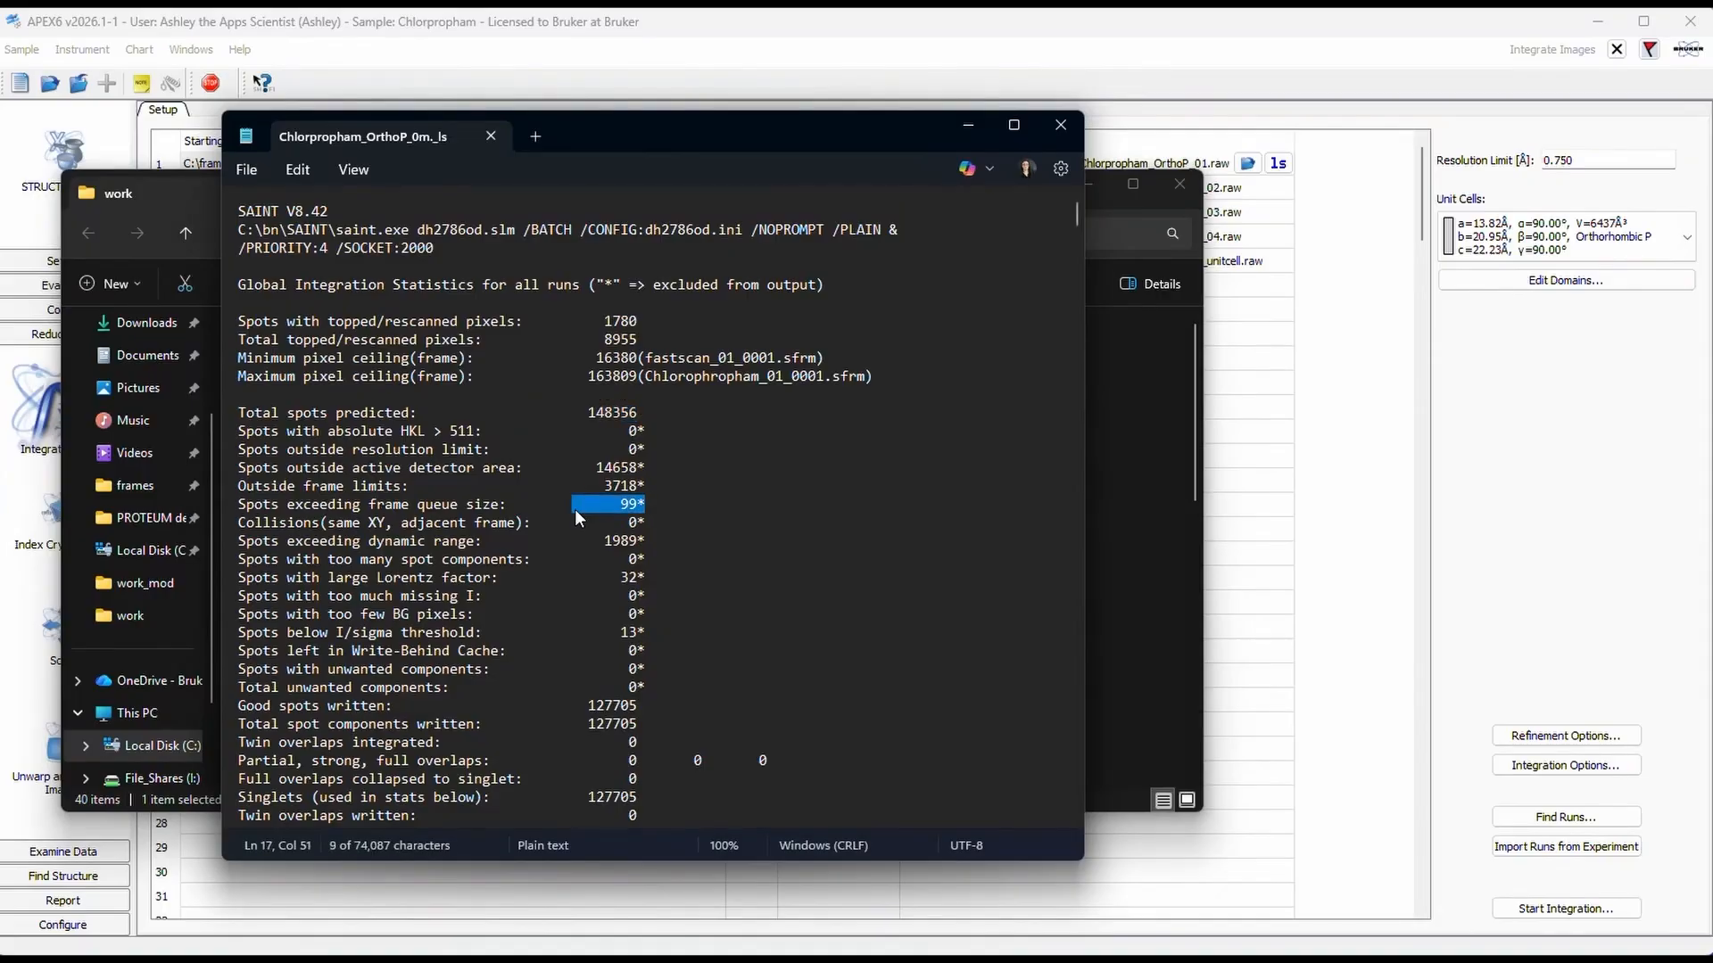
{"action": "left_click", "coordinate": [713, 507]}
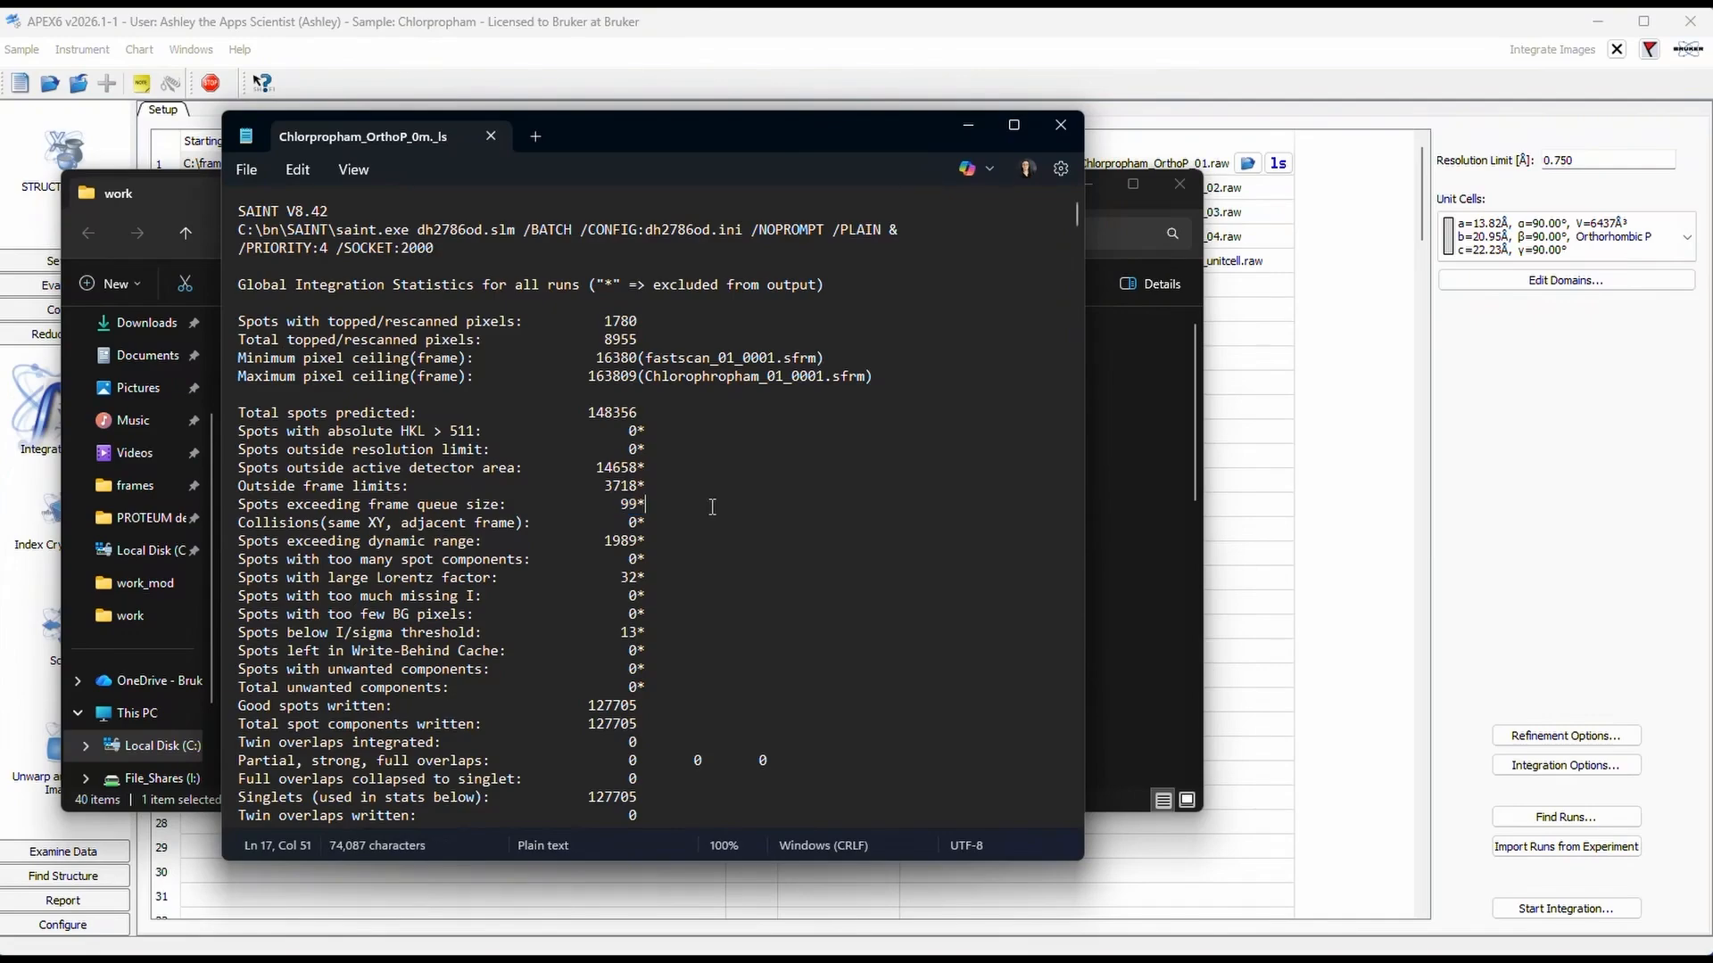
{"action": "left_click", "coordinate": [1073, 122]}
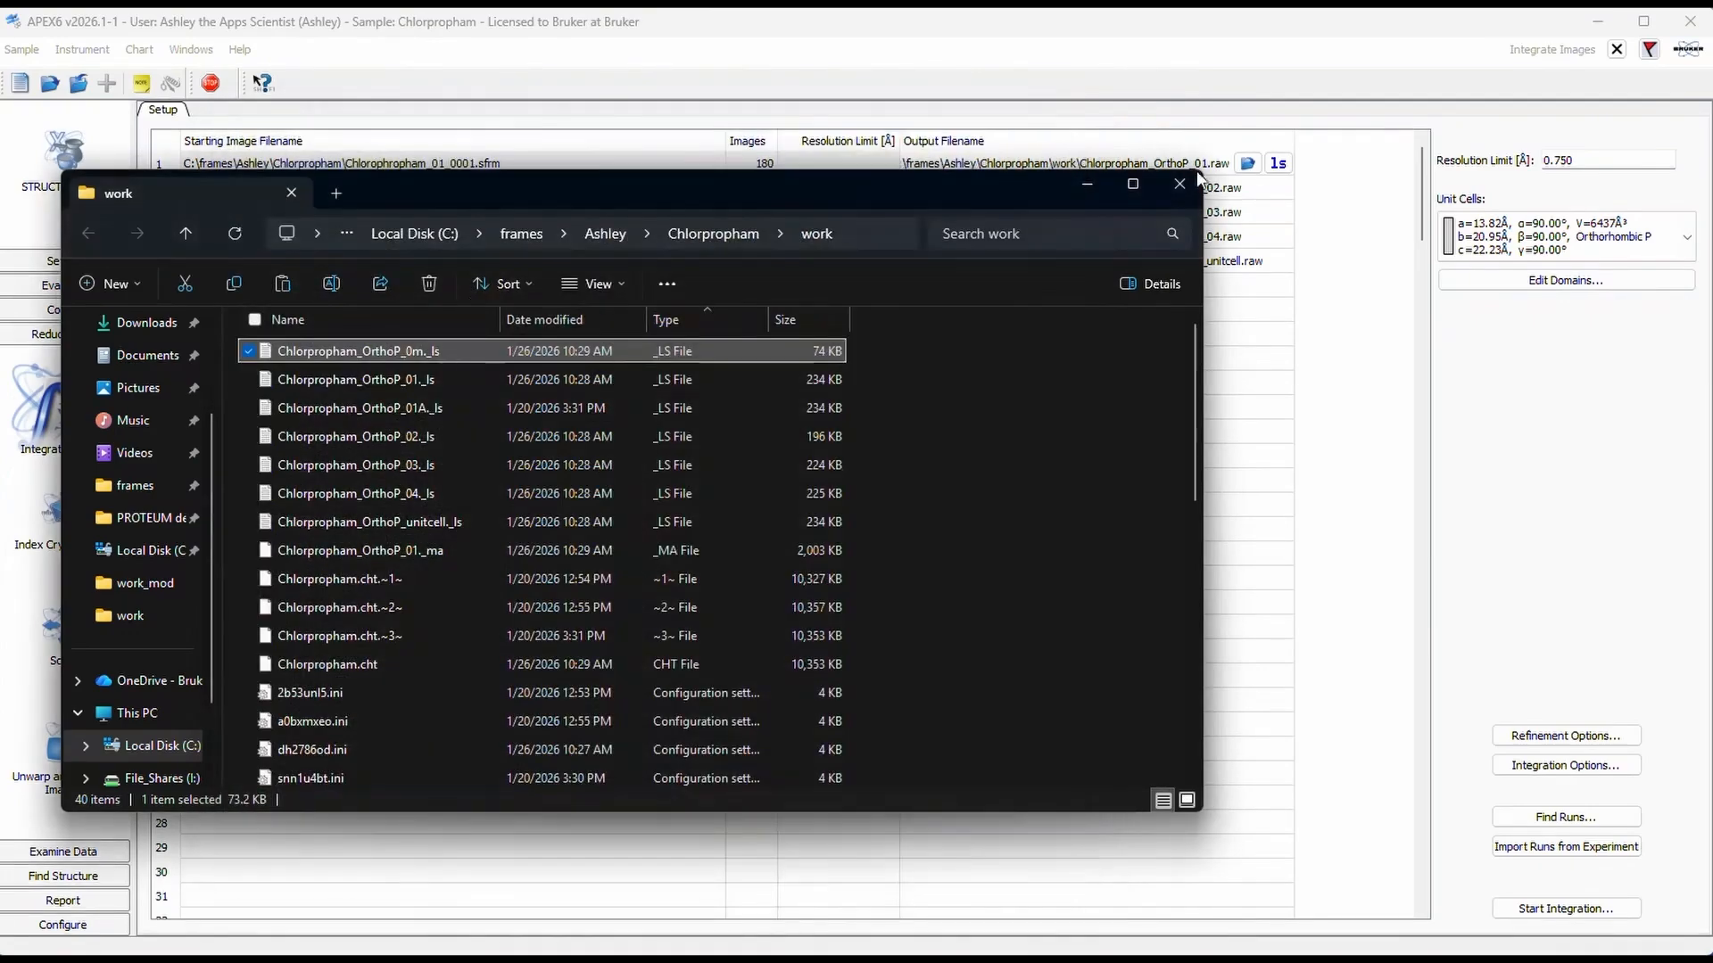
{"action": "left_click", "coordinate": [1179, 185]}
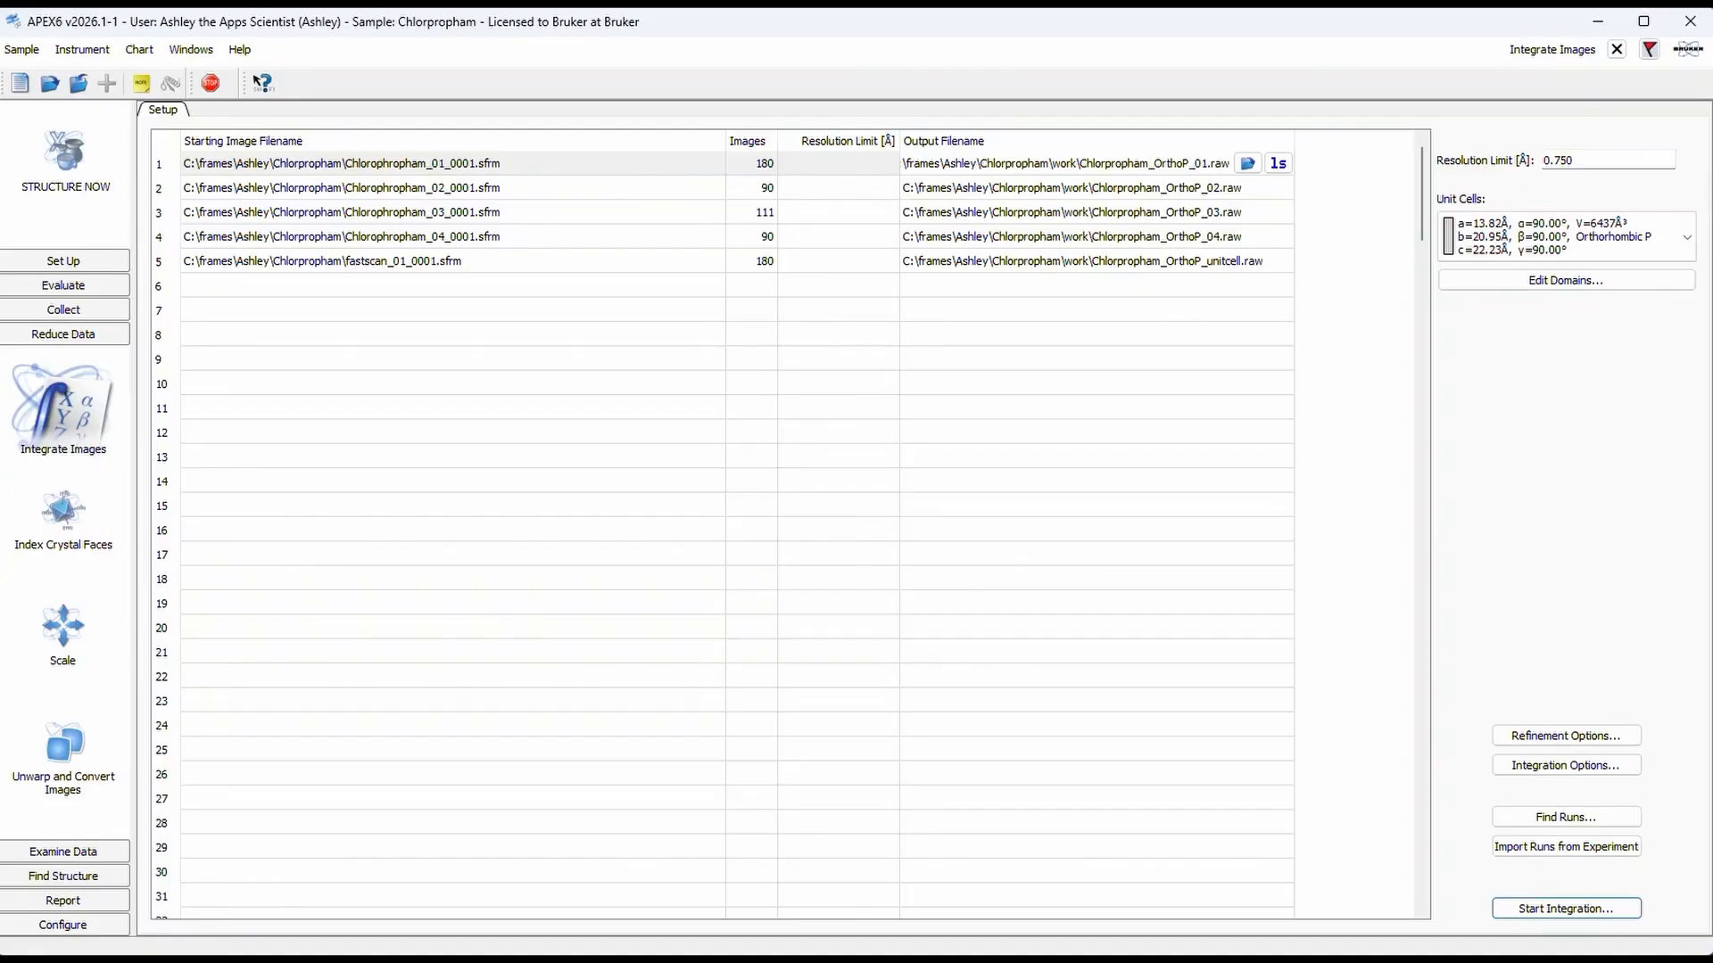
Step: Expand the integration options, increase the active image queue half-width by one step, and accept the settings
{"action": "left_click", "coordinate": [1534, 772]}
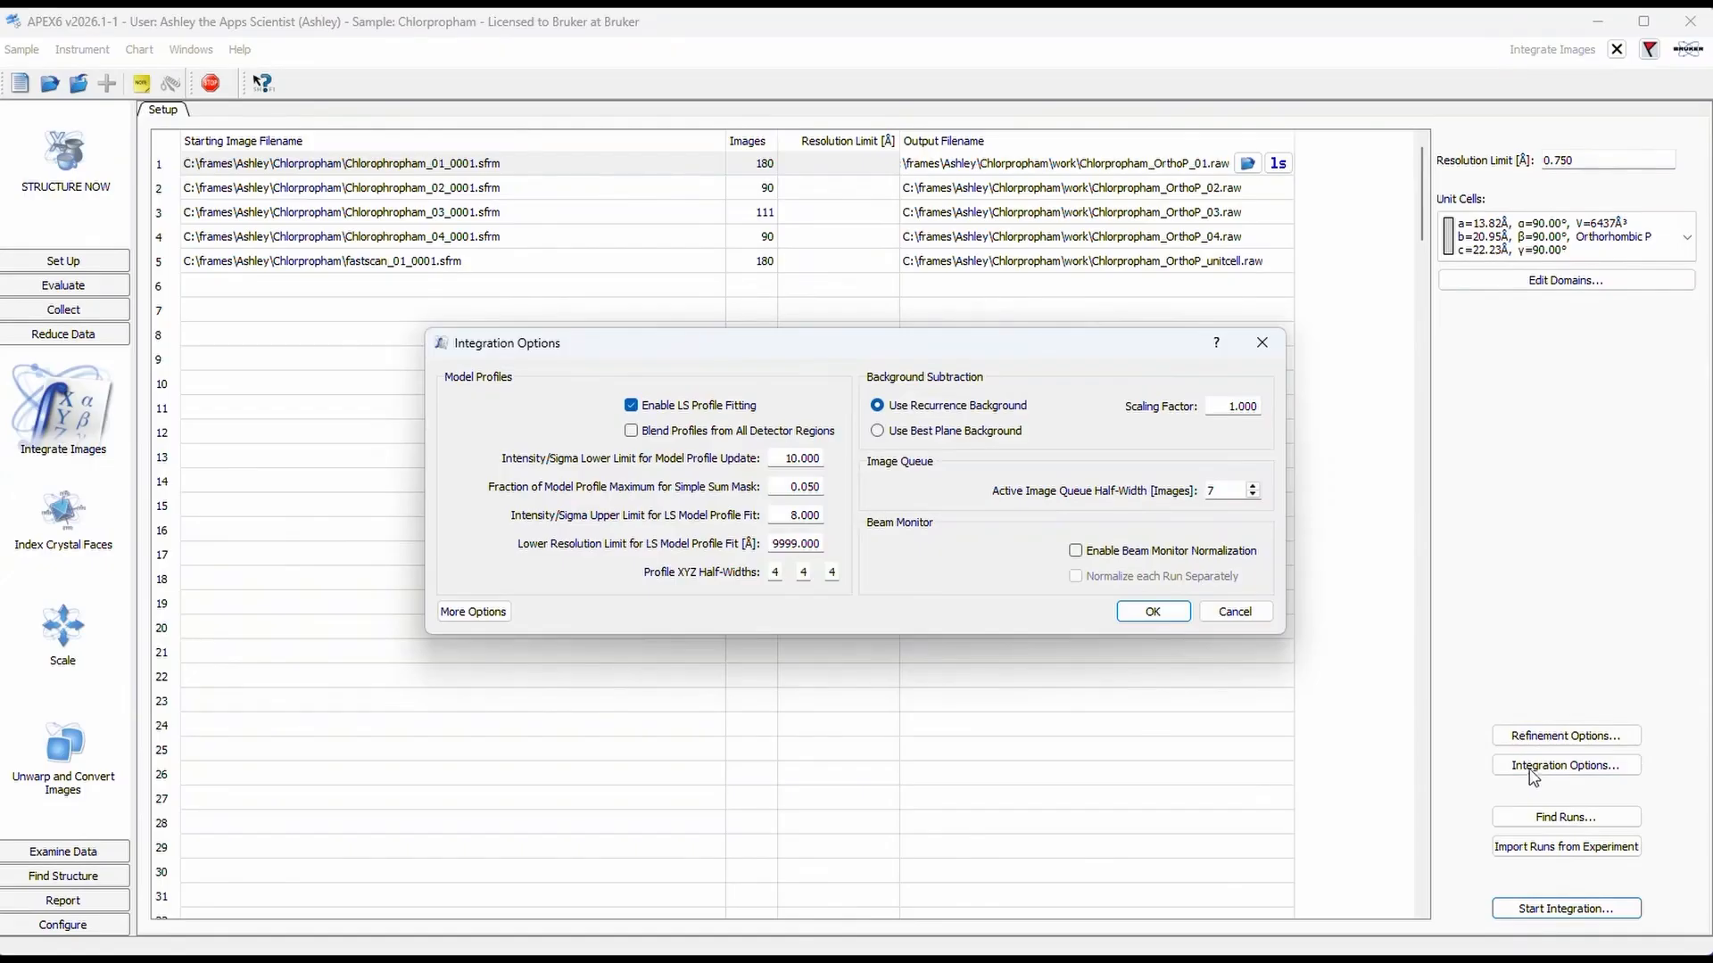
{"action": "left_click", "coordinate": [478, 615]}
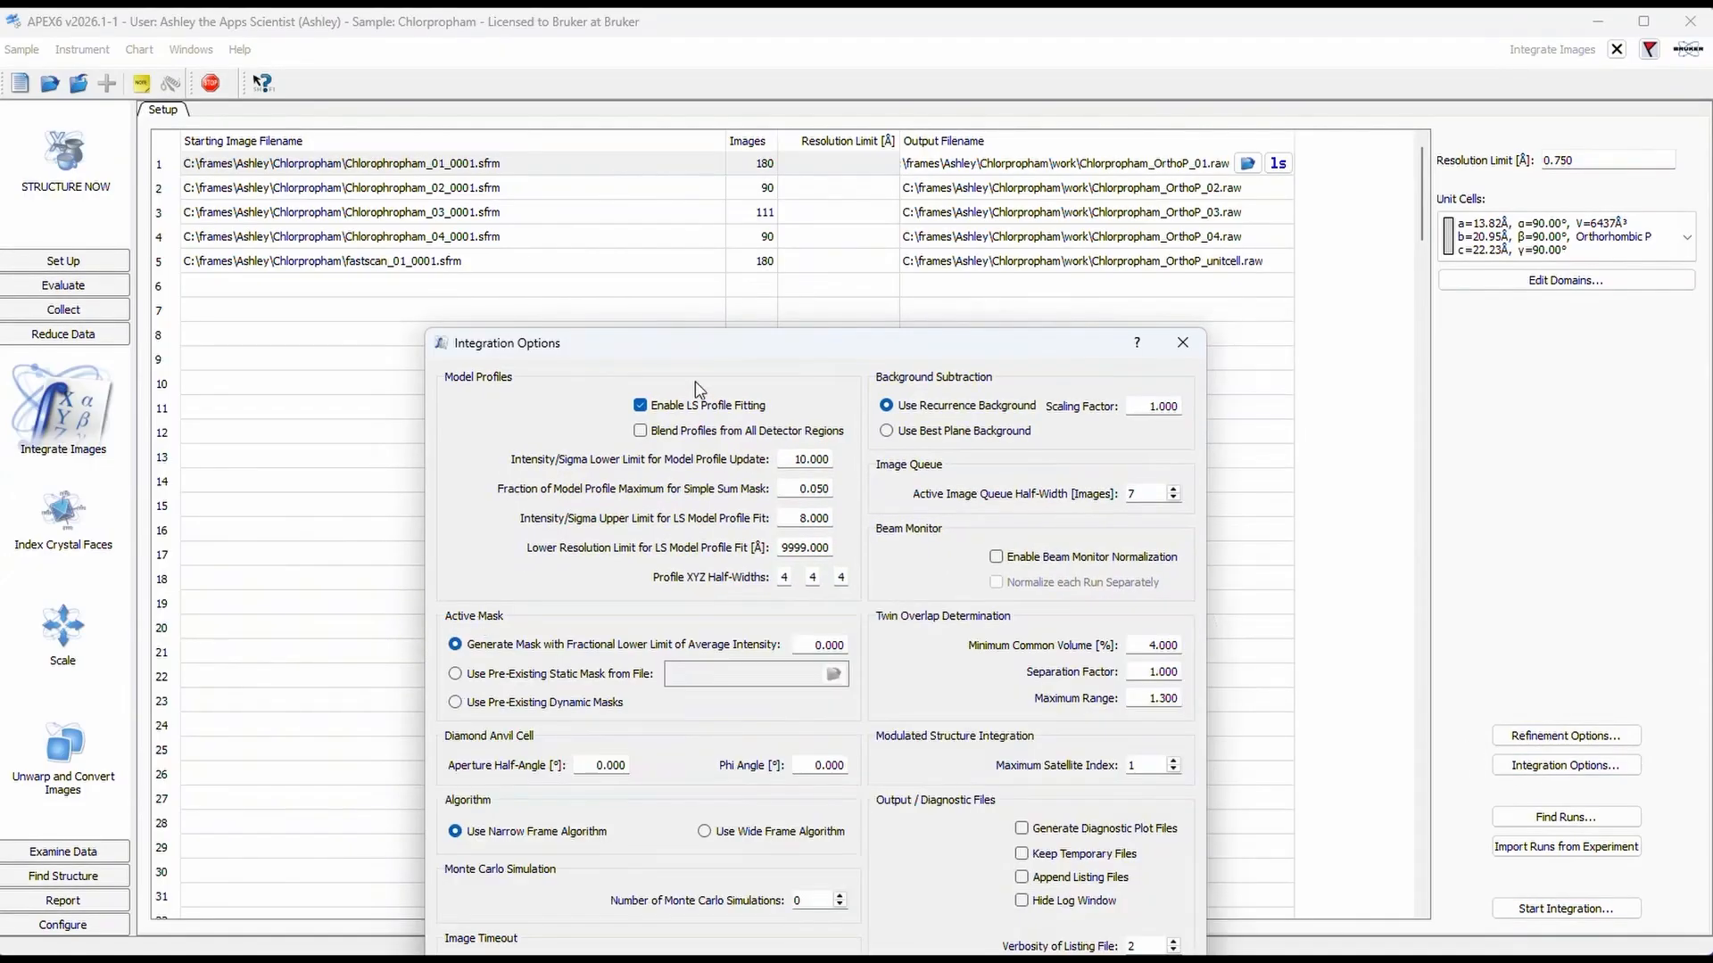
{"action": "left_click_drag", "start_coordinate": [702, 357], "coordinate": [688, 177]}
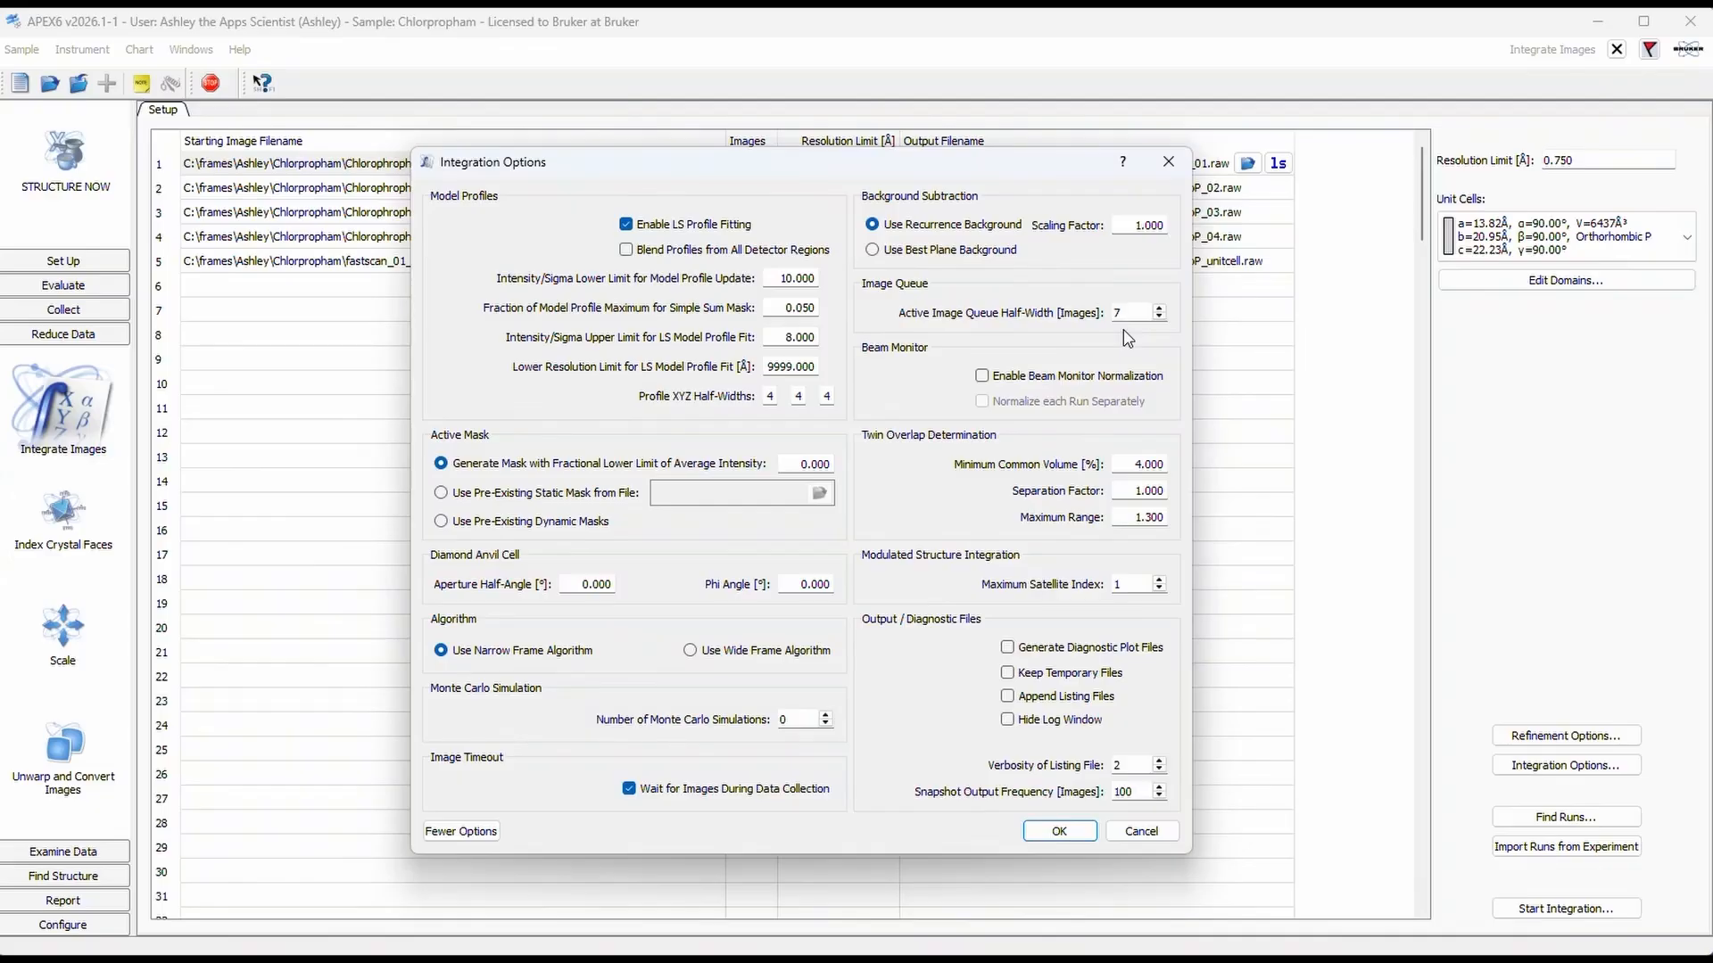
{"action": "left_click", "coordinate": [1158, 307]}
{"action": "left_click", "coordinate": [1060, 833]}
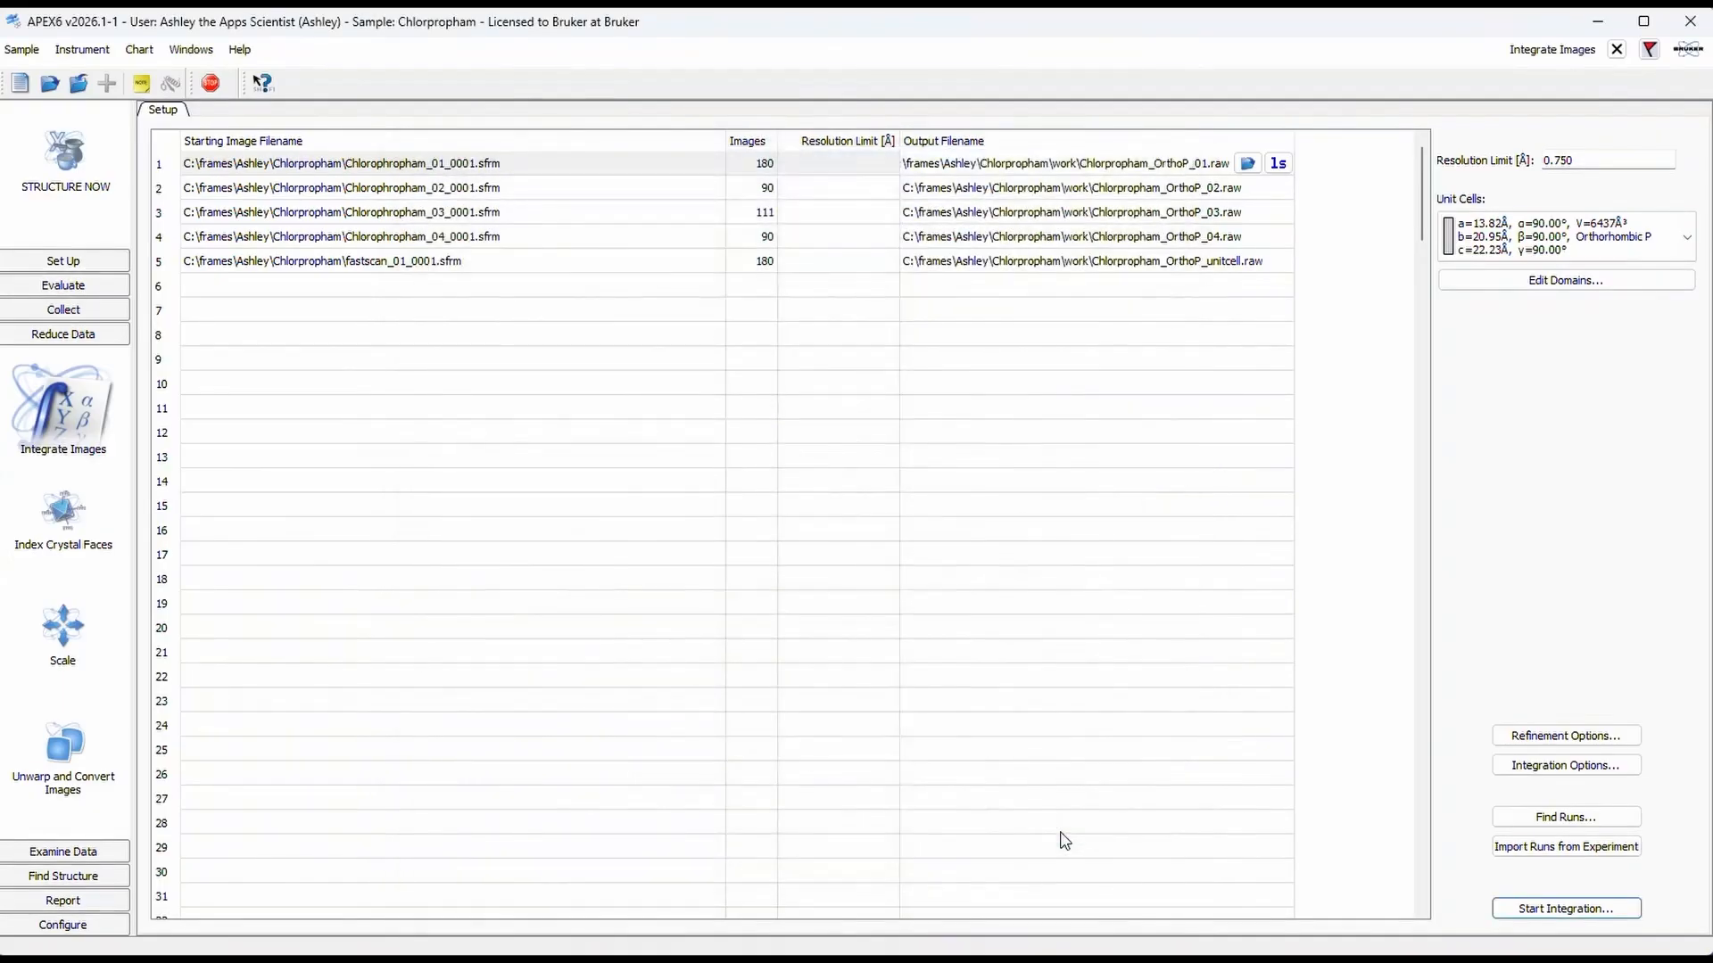
Step: Set the initial X and Y box sizes to 0.800° in the refinement options and accept them
{"action": "left_click", "coordinate": [1549, 737]}
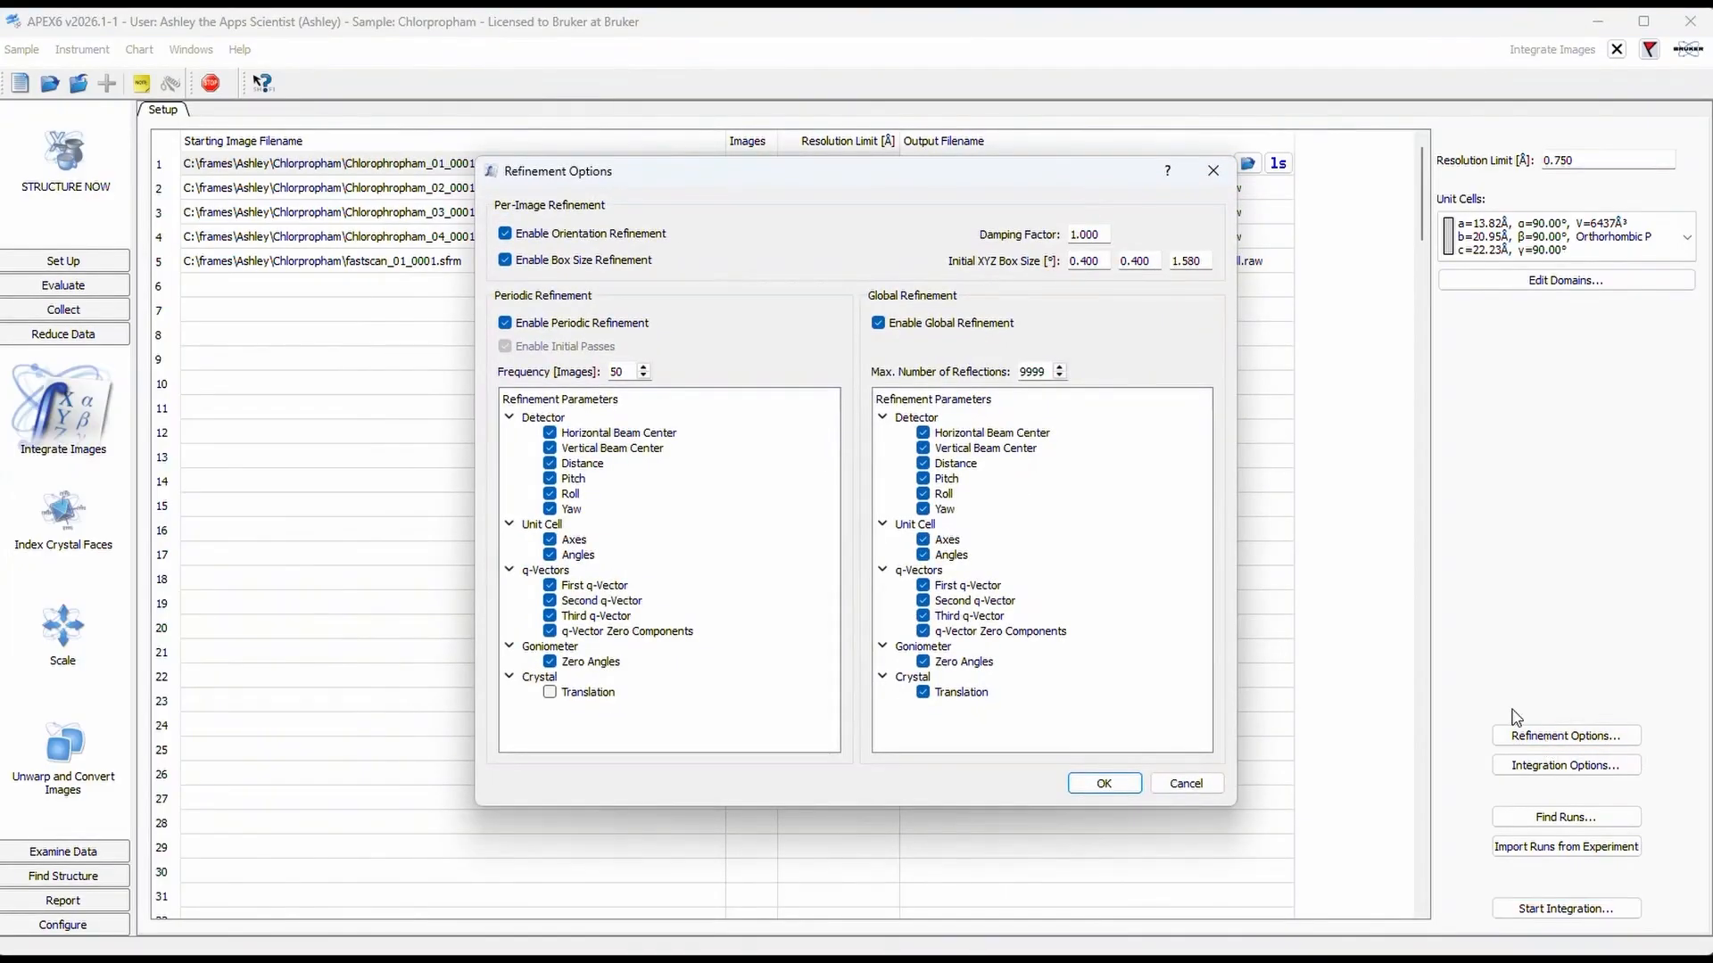
{"action": "left_click", "coordinate": [1088, 263]}
{"action": "key", "text": "BackSpace"}
{"action": "type", "text": "8"}
{"action": "left_click", "coordinate": [1131, 256]}
{"action": "key", "text": "BackSpace"}
{"action": "type", "text": "8"}
{"action": "left_click", "coordinate": [1131, 783]}
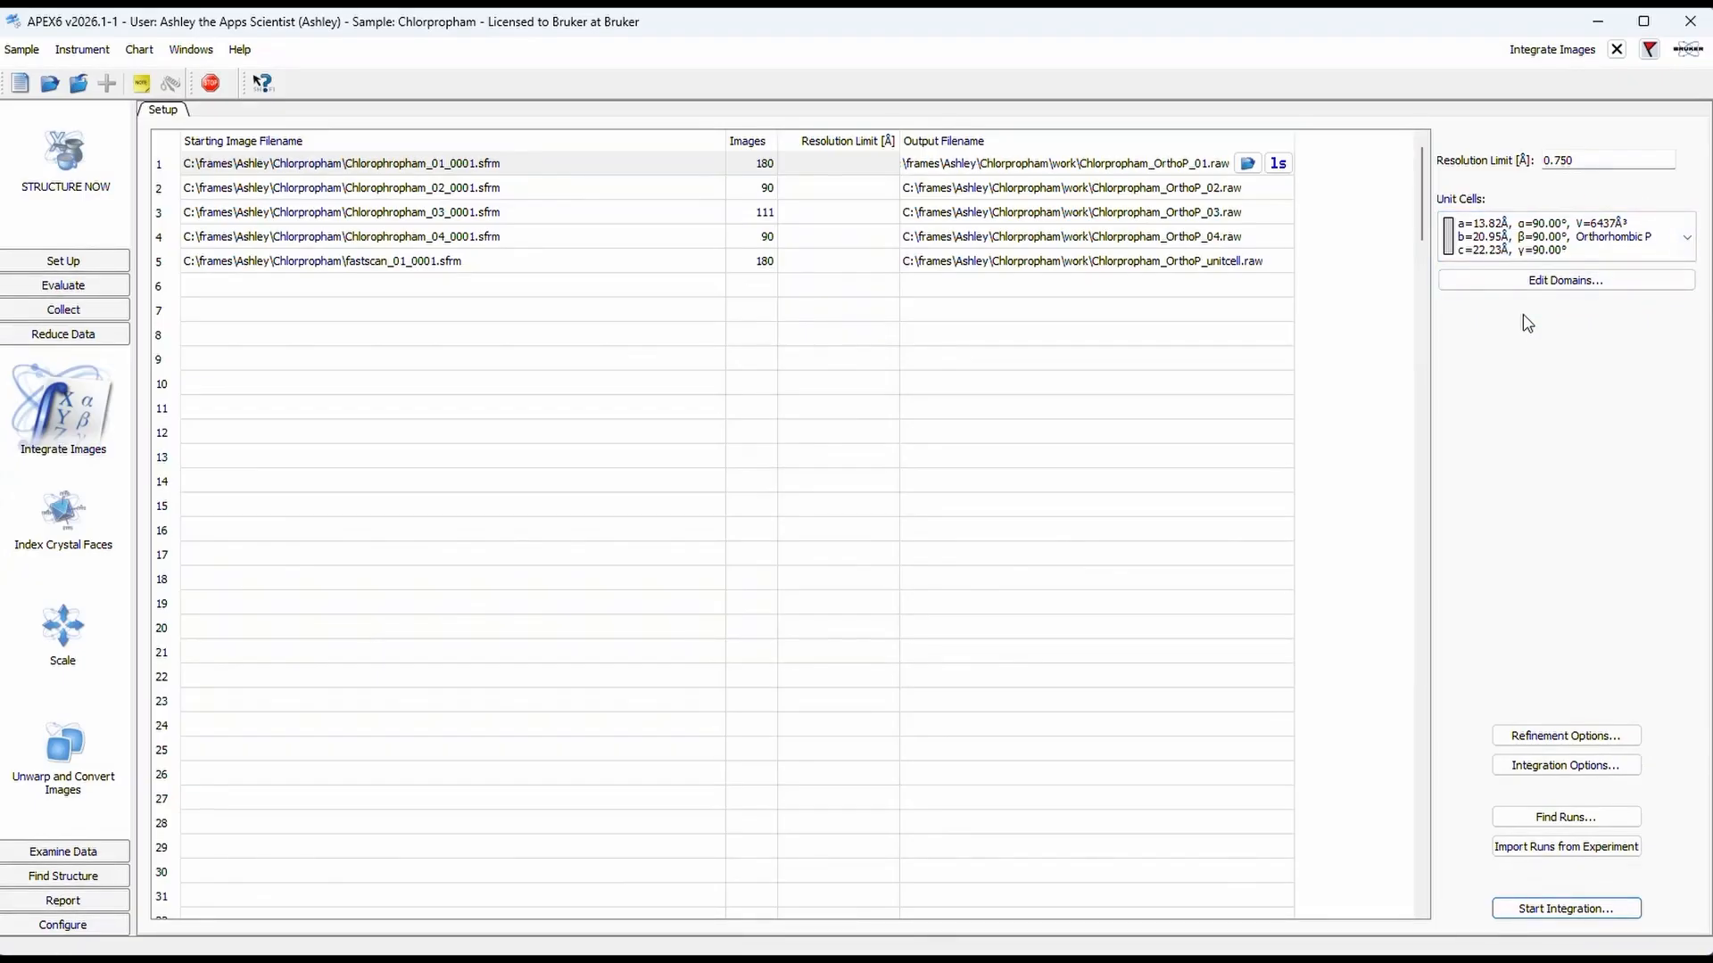
Step: Import Chlorpropham_OrthoP_0m.p4p from the work folder with crystal components (domains), crystal mosaicity and spatial included
{"action": "left_click", "coordinate": [32, 53]}
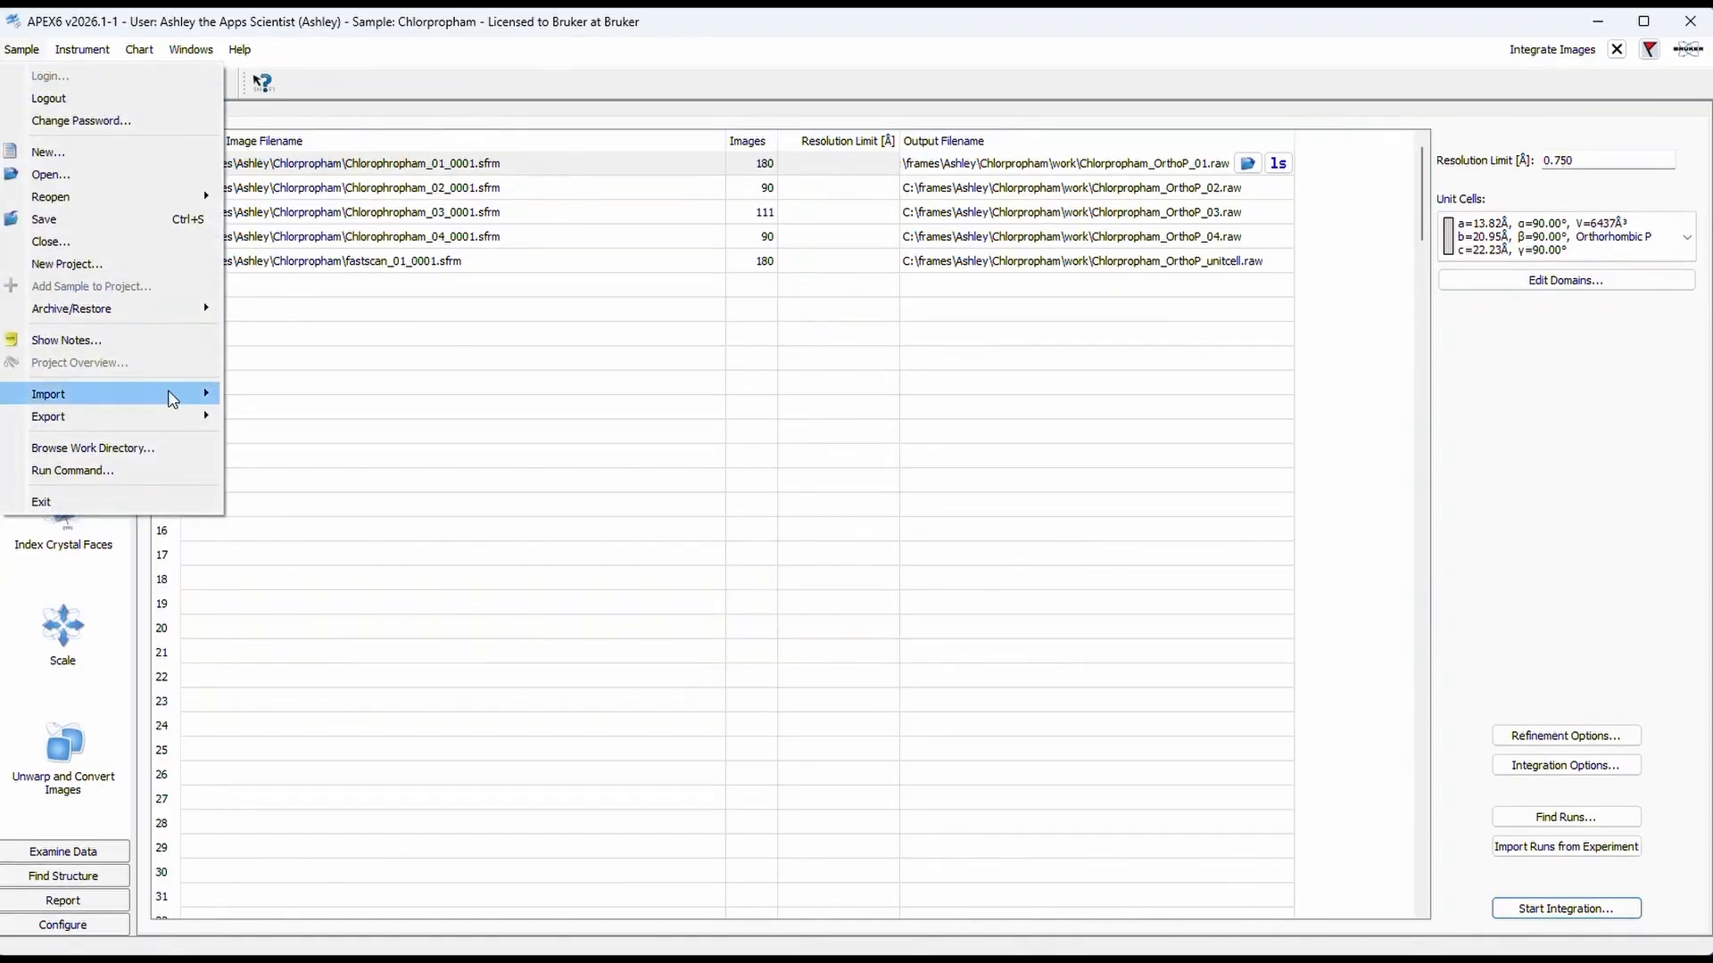
{"action": "mouse_move", "coordinate": [179, 395]}
{"action": "left_click", "coordinate": [261, 395]}
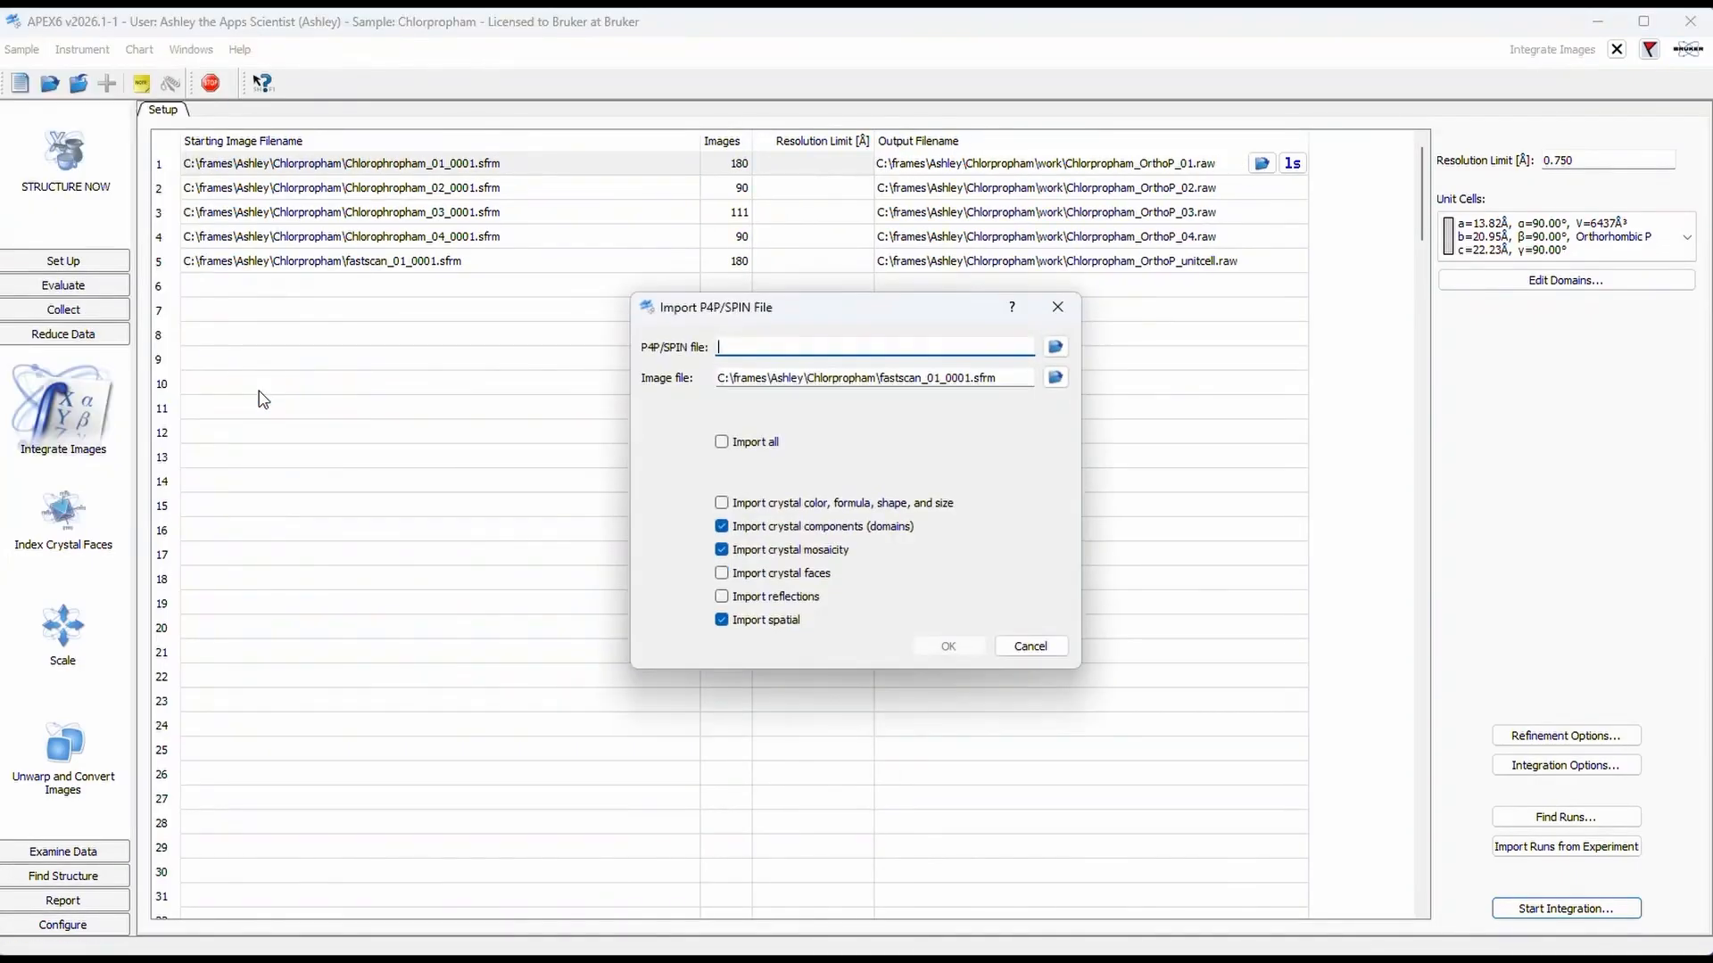
{"action": "left_click", "coordinate": [1055, 347]}
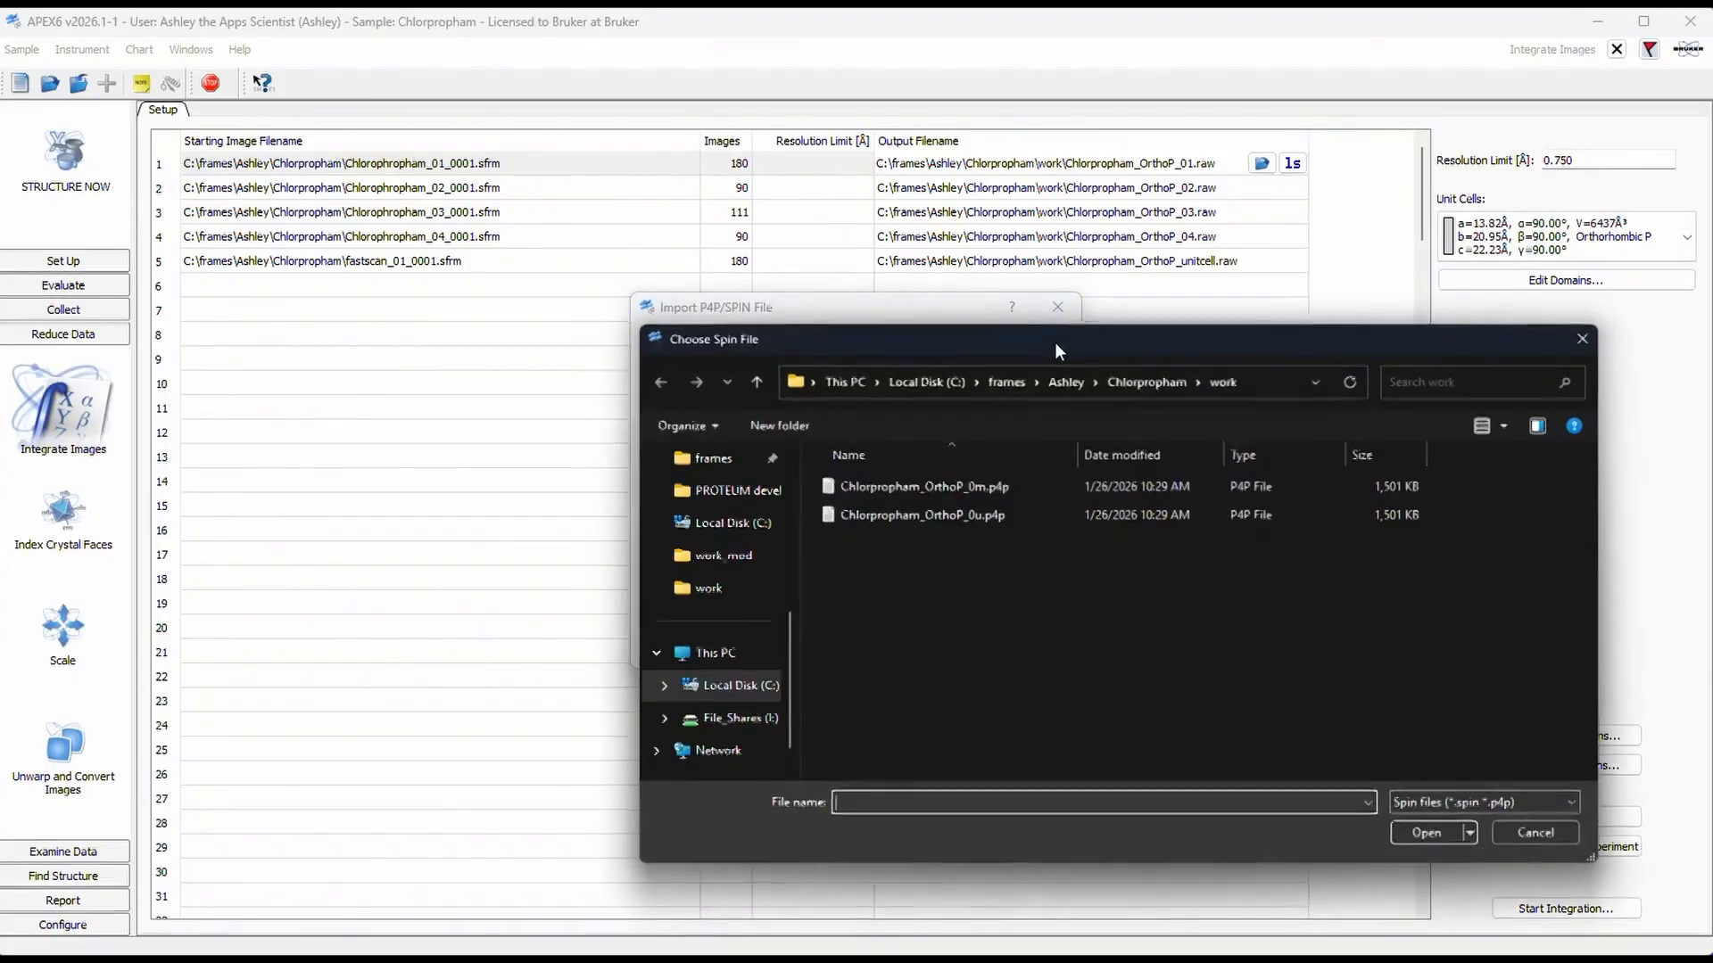
{"action": "left_click", "coordinate": [1036, 490]}
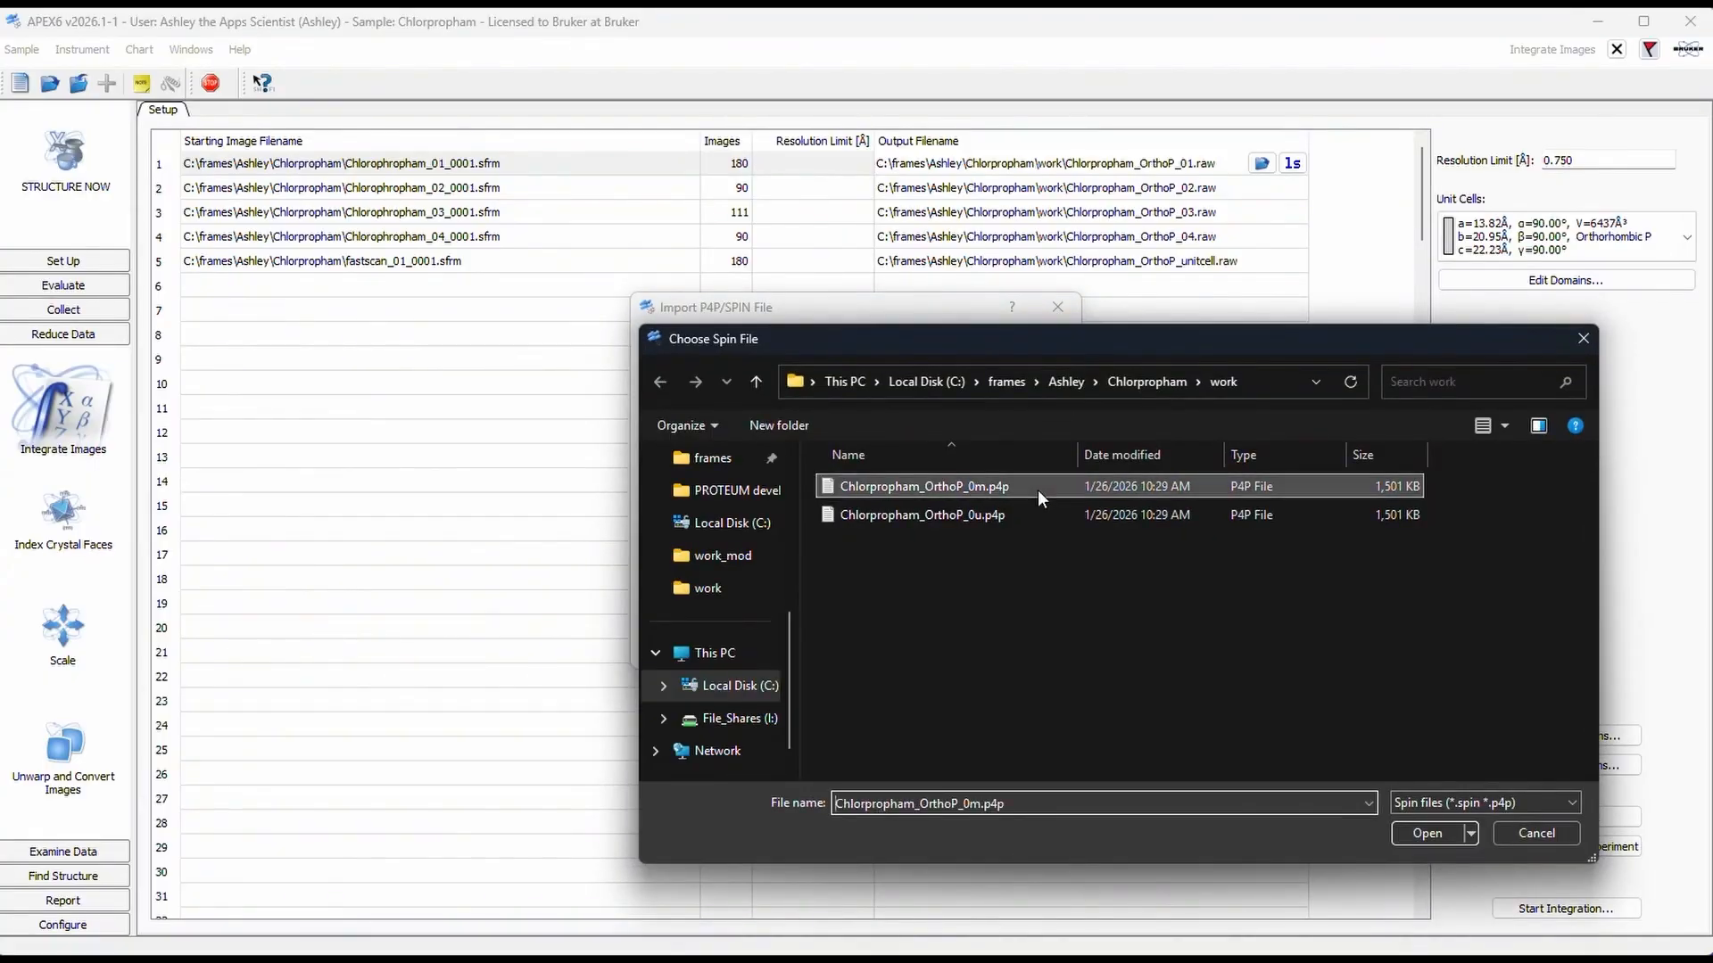
{"action": "left_click", "coordinate": [1427, 835]}
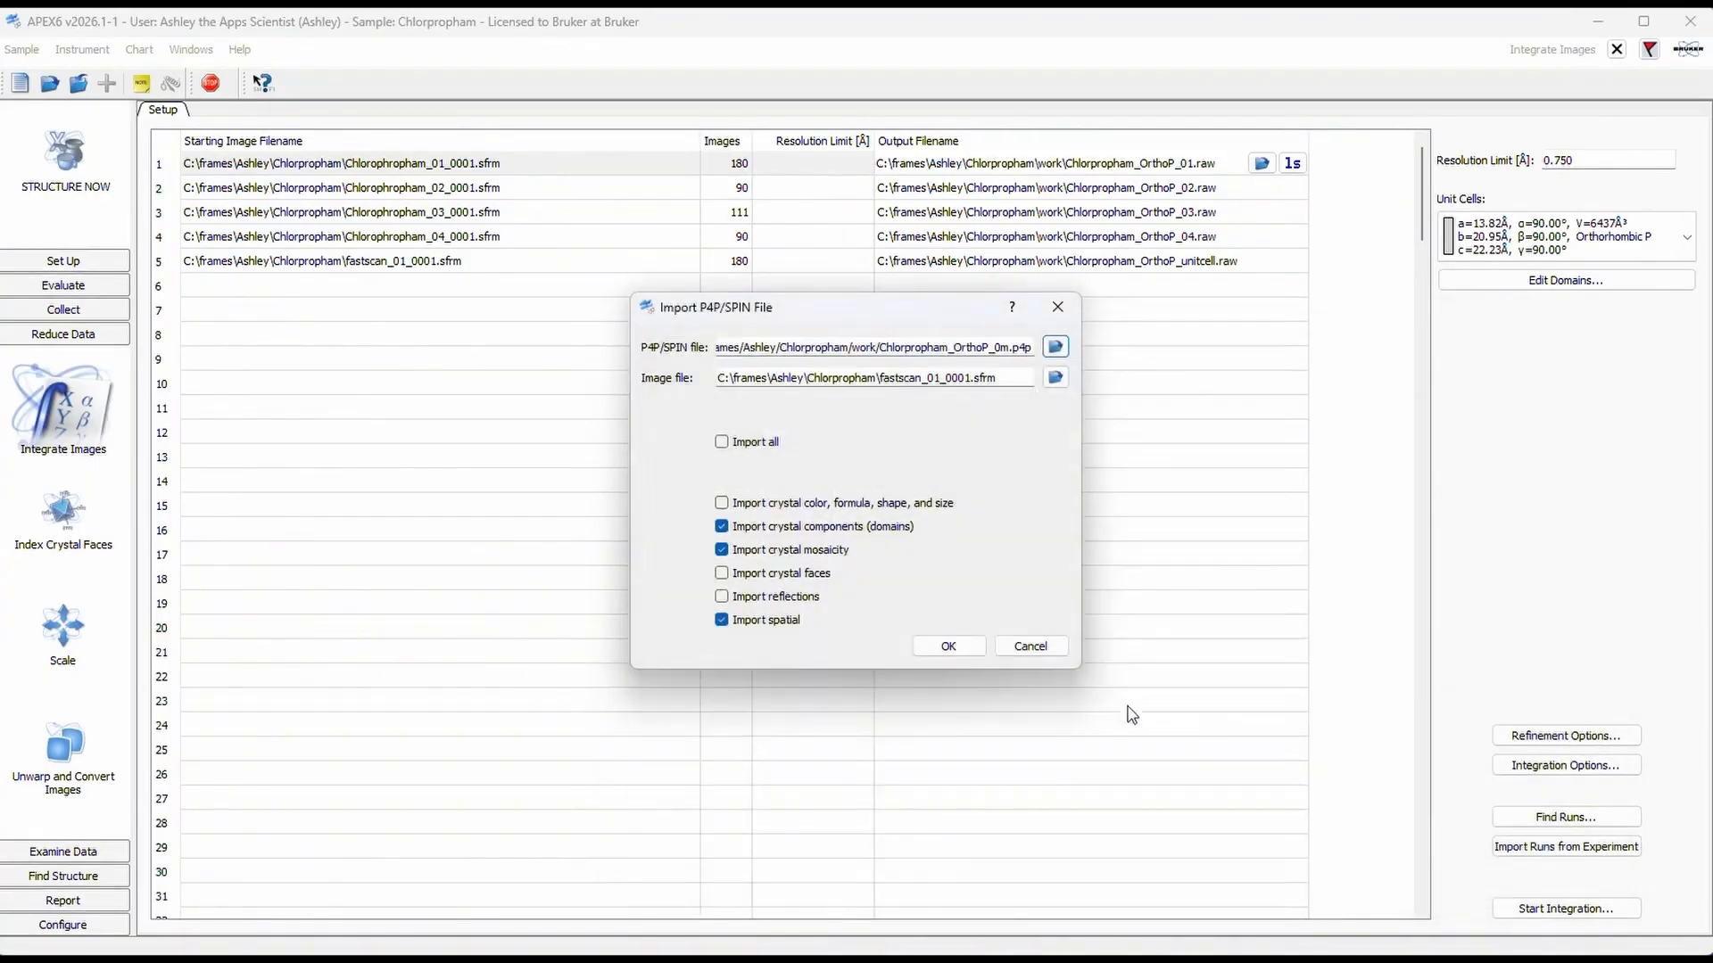
{"action": "left_click", "coordinate": [979, 656]}
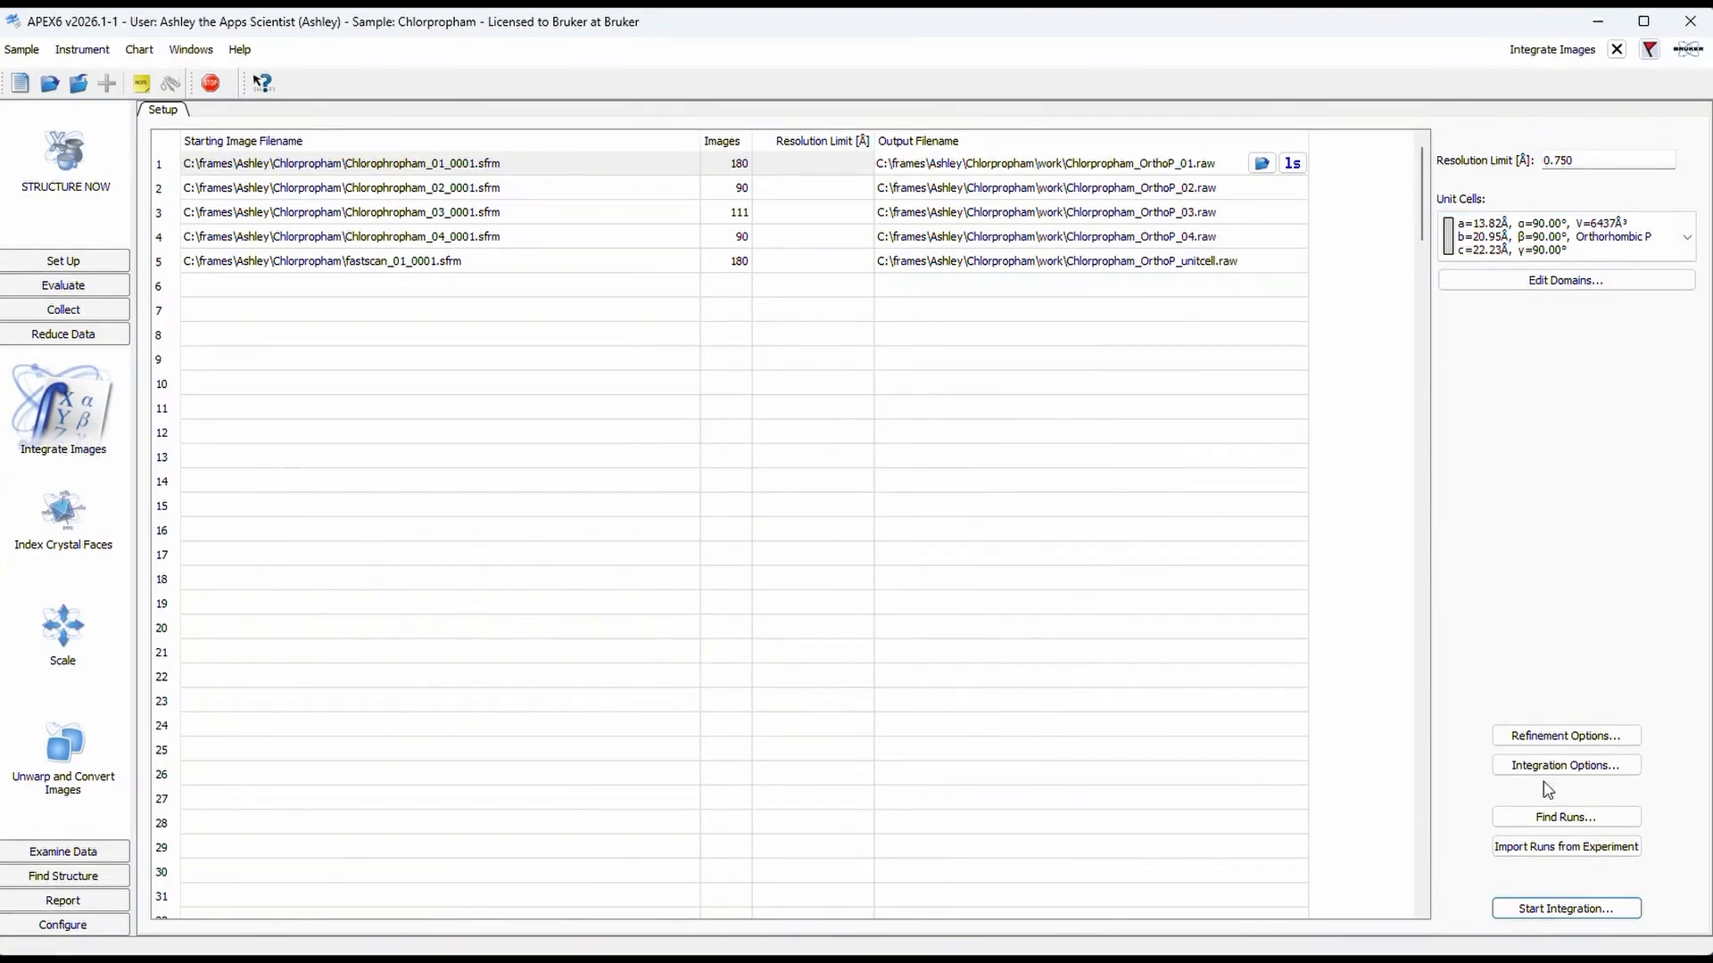
Step: Rerun the integration of all listed runs, overwriting the existing reflection files
{"action": "left_click", "coordinate": [1566, 908]}
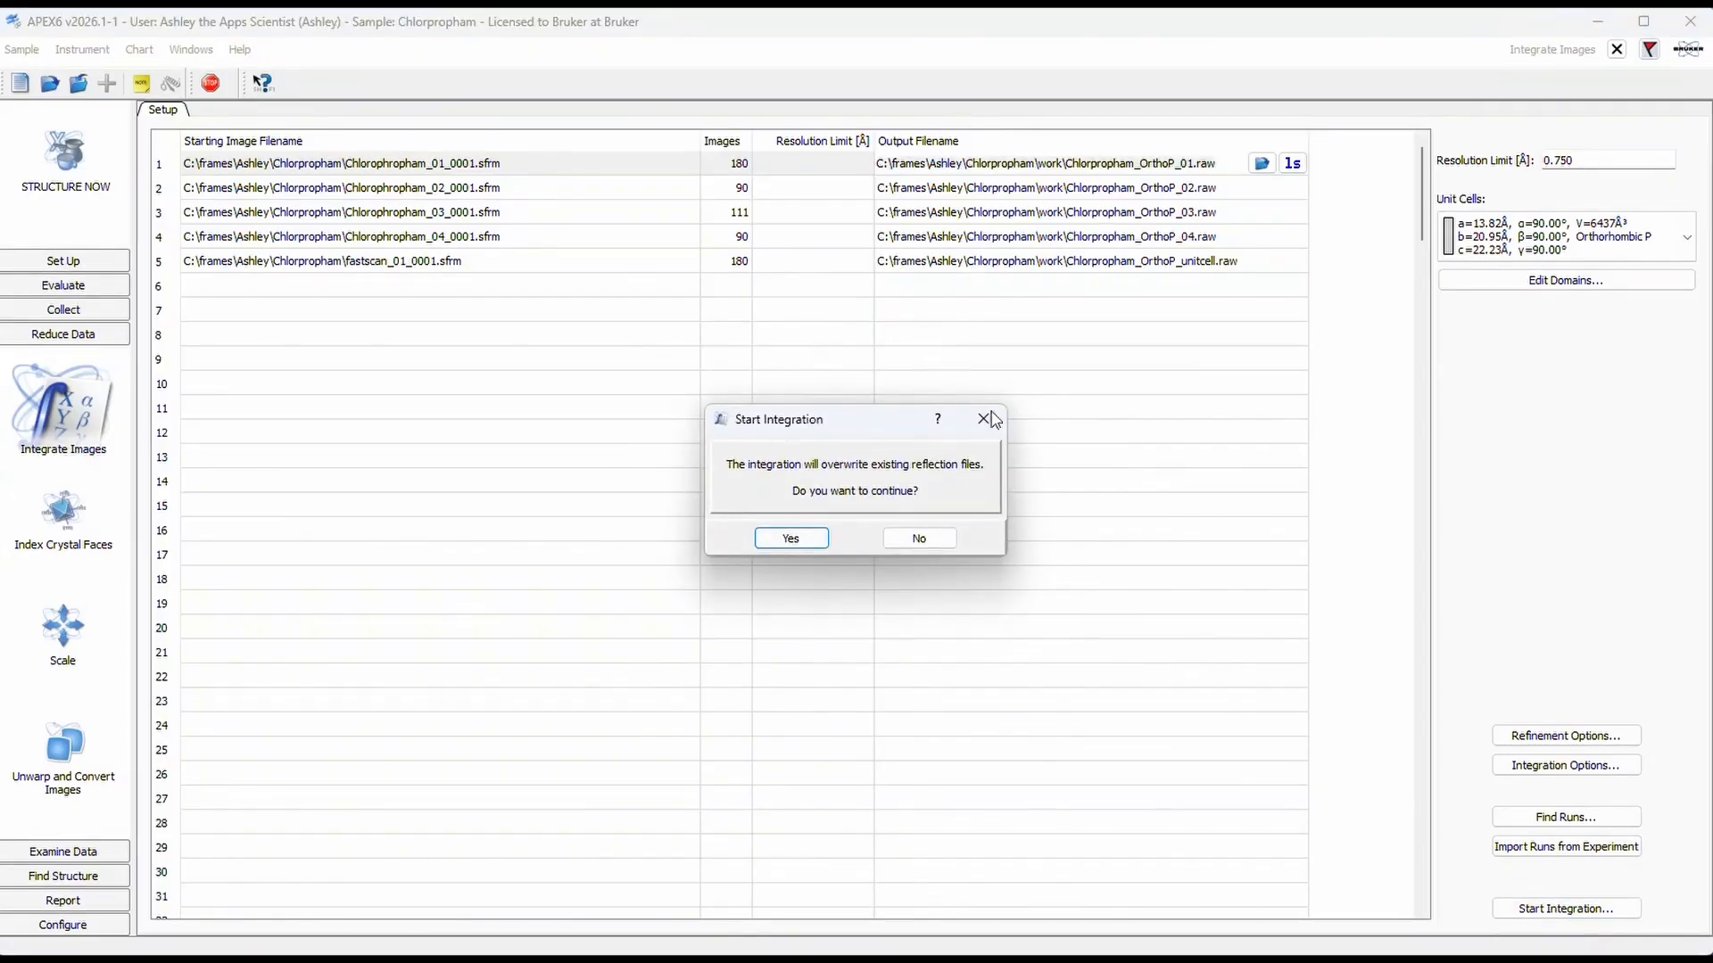
{"action": "left_click", "coordinate": [791, 538]}
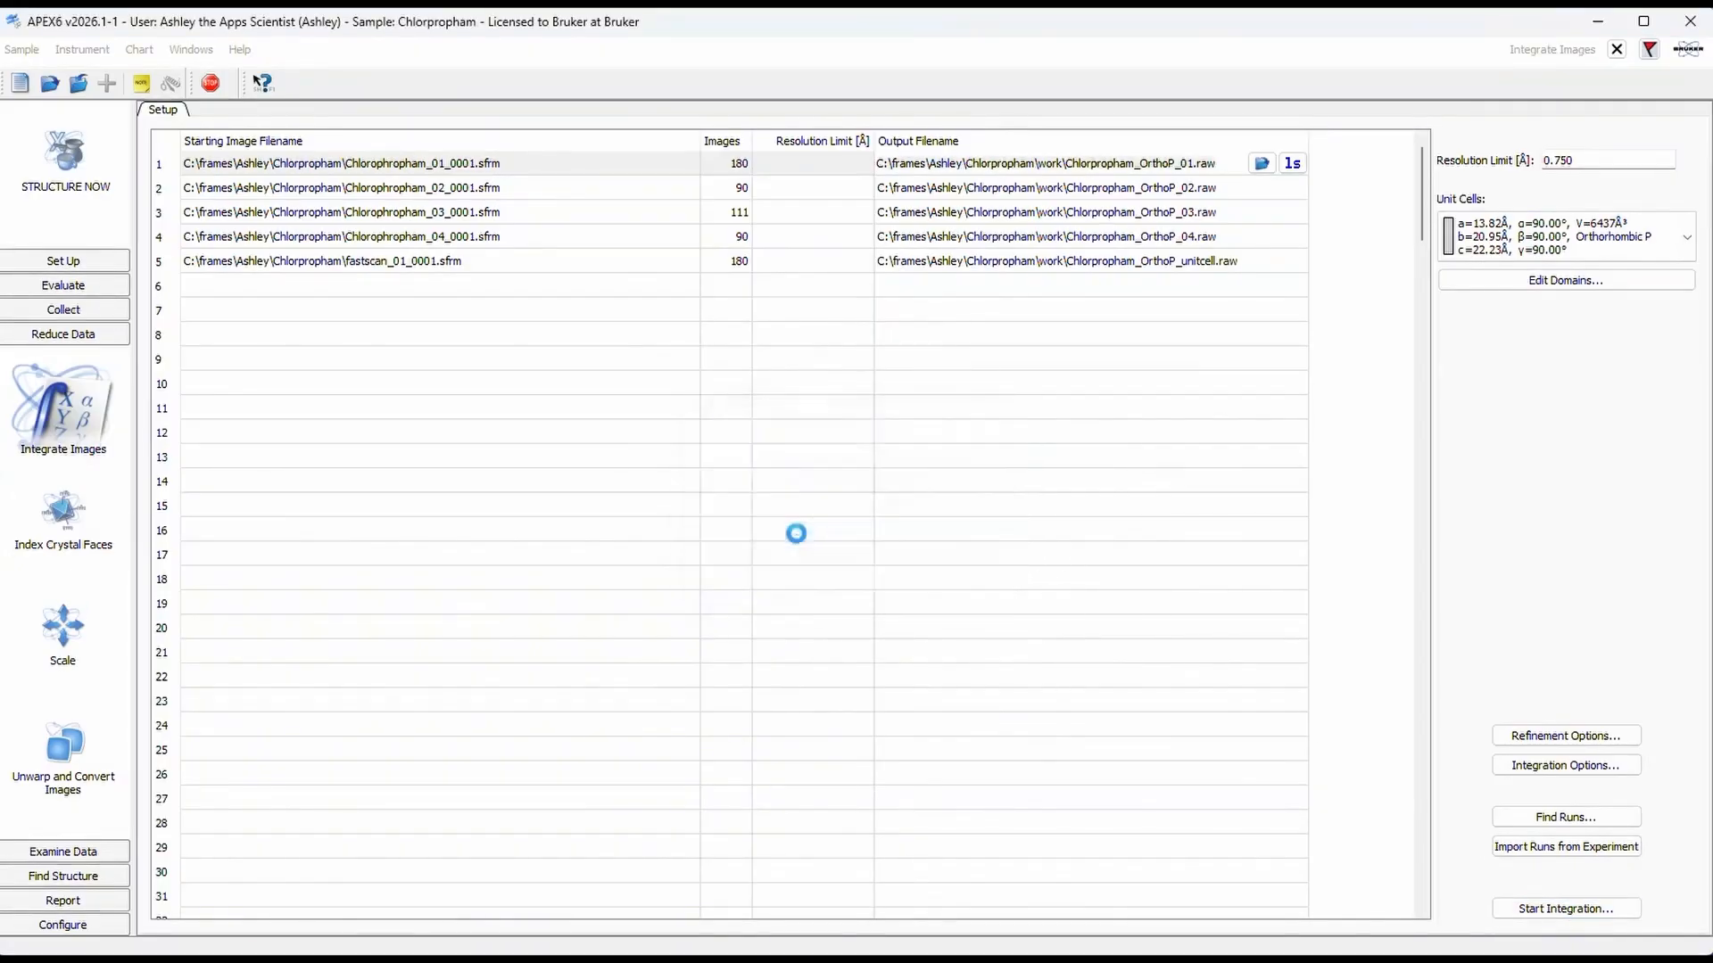